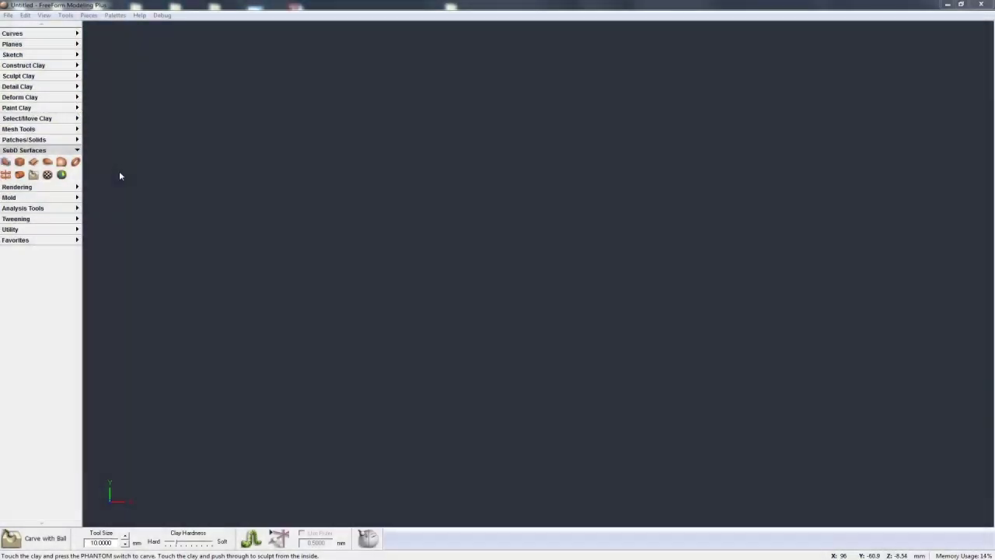
Create a 100 mm cube SubD surface without symmetry and inspect its control cage in SubD editing
{"action": "left_click", "coordinate": [20, 162]}
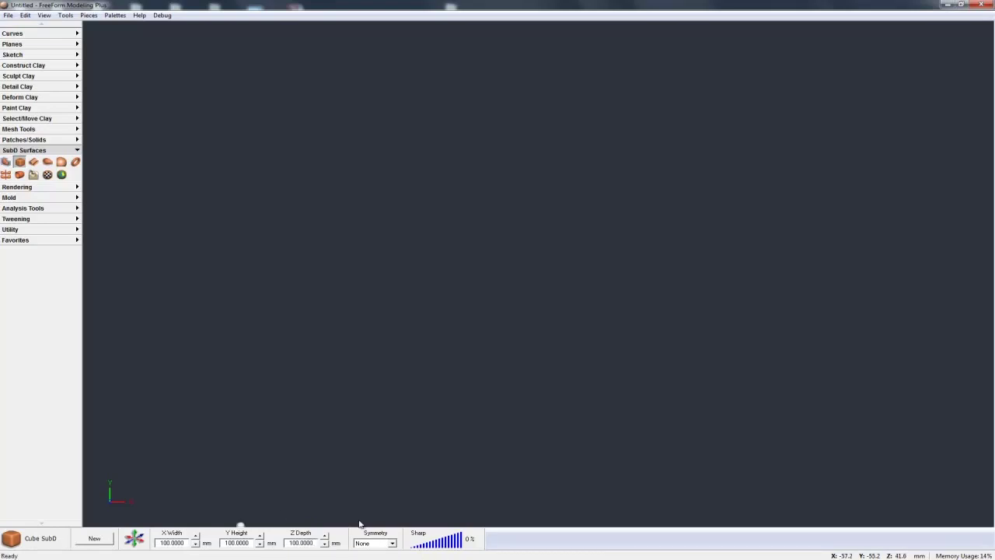
{"action": "left_click", "coordinate": [109, 541]}
{"action": "left_click", "coordinate": [5, 162]}
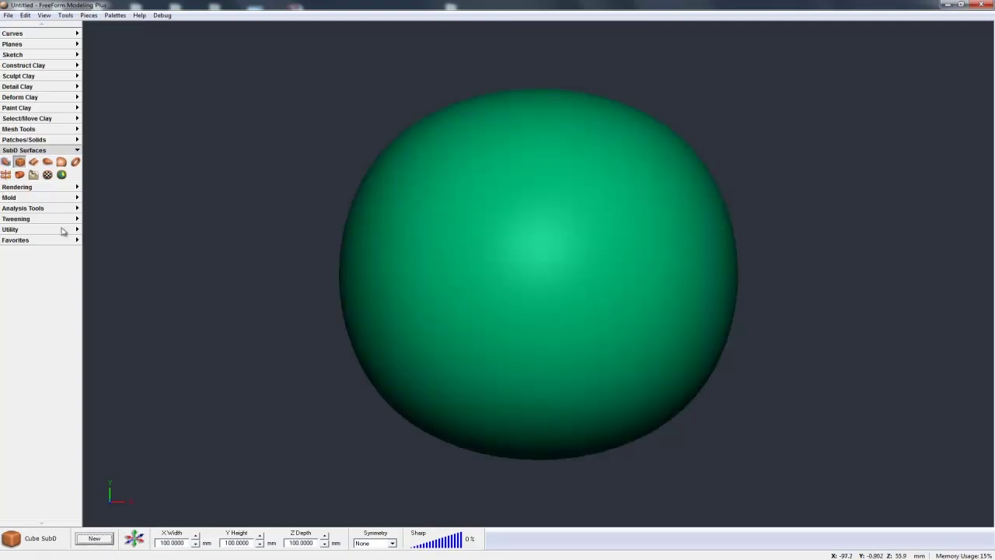
{"action": "key", "text": "space"}
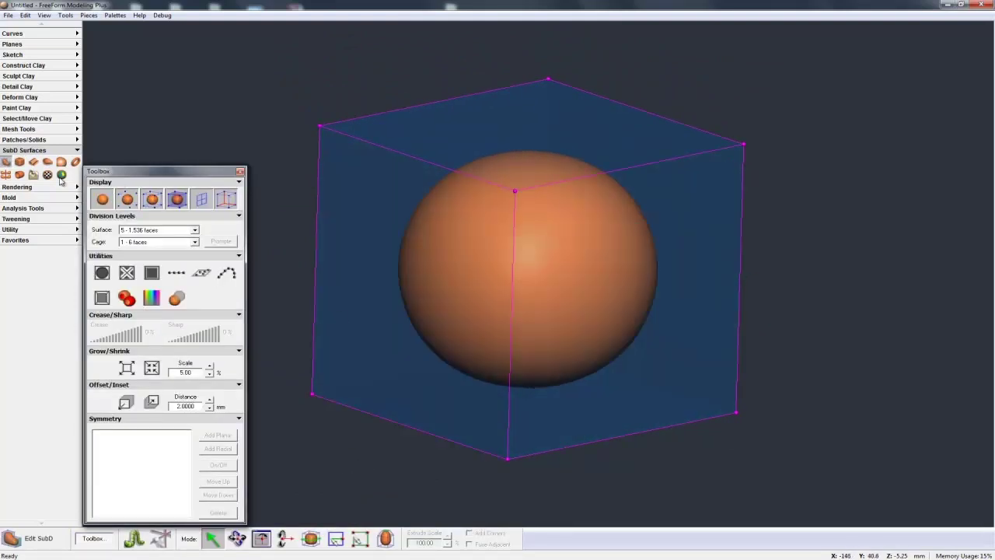
Create a new 100 mm cube SubD surface with Z Depth symmetry and 0% sharpness
{"action": "left_click", "coordinate": [19, 162]}
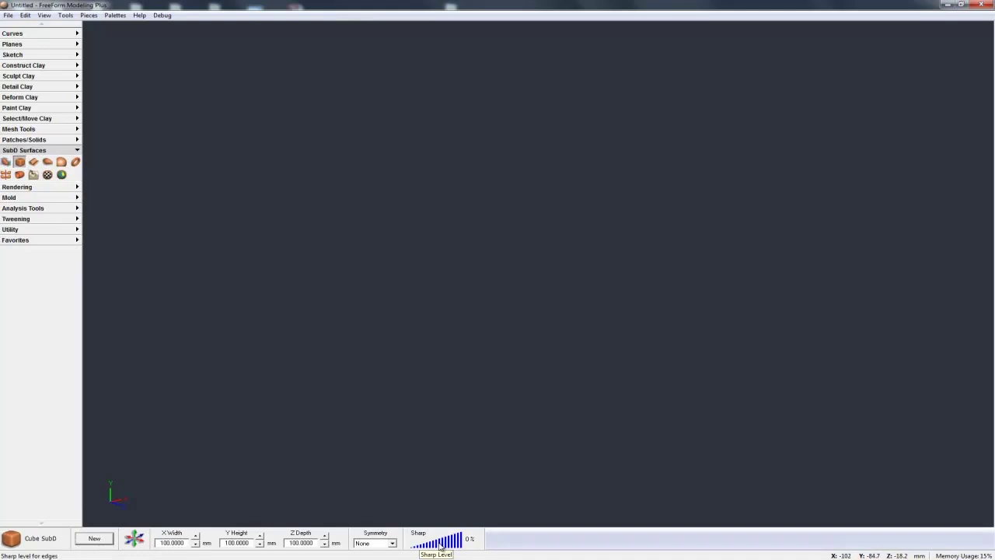
{"action": "left_click", "coordinate": [393, 543]}
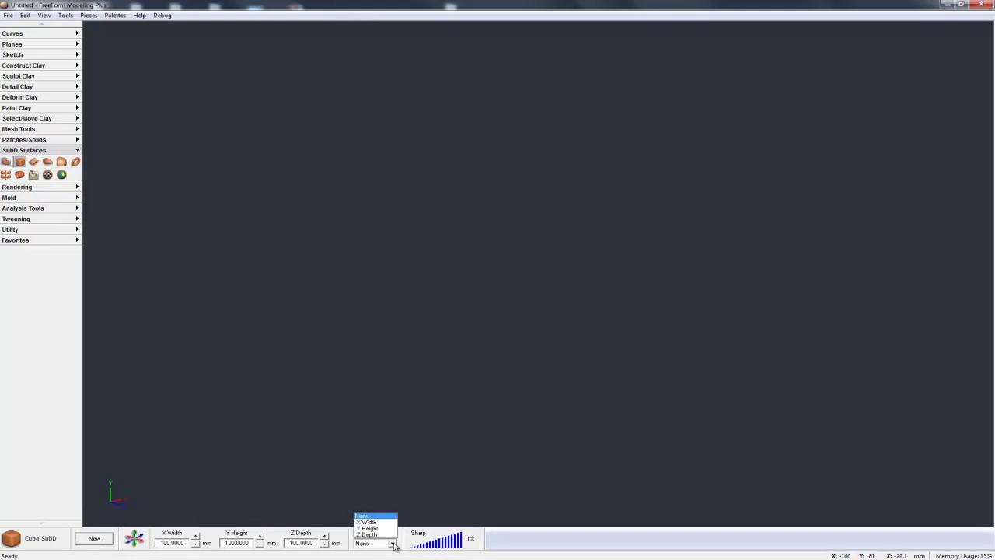
{"action": "left_click", "coordinate": [380, 536]}
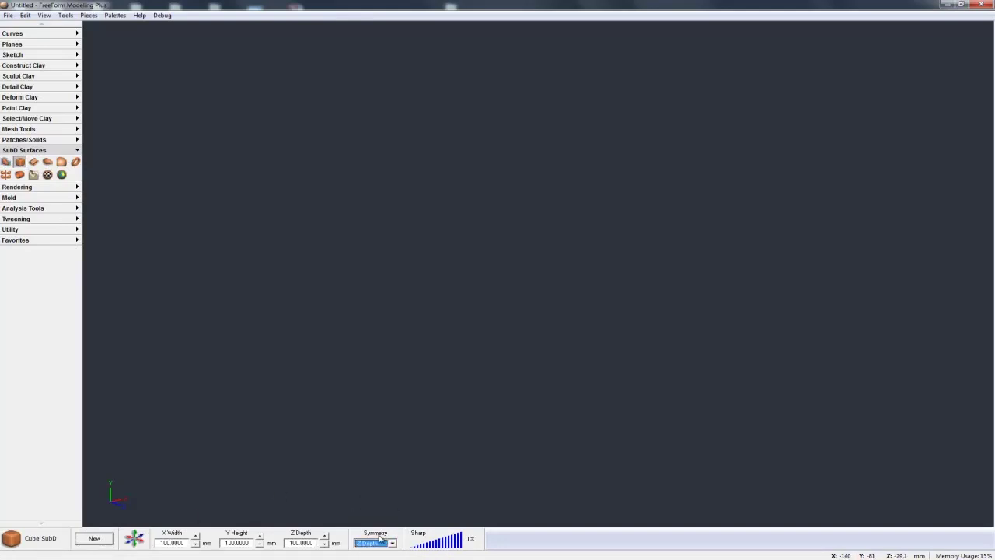
{"action": "left_click", "coordinate": [101, 538]}
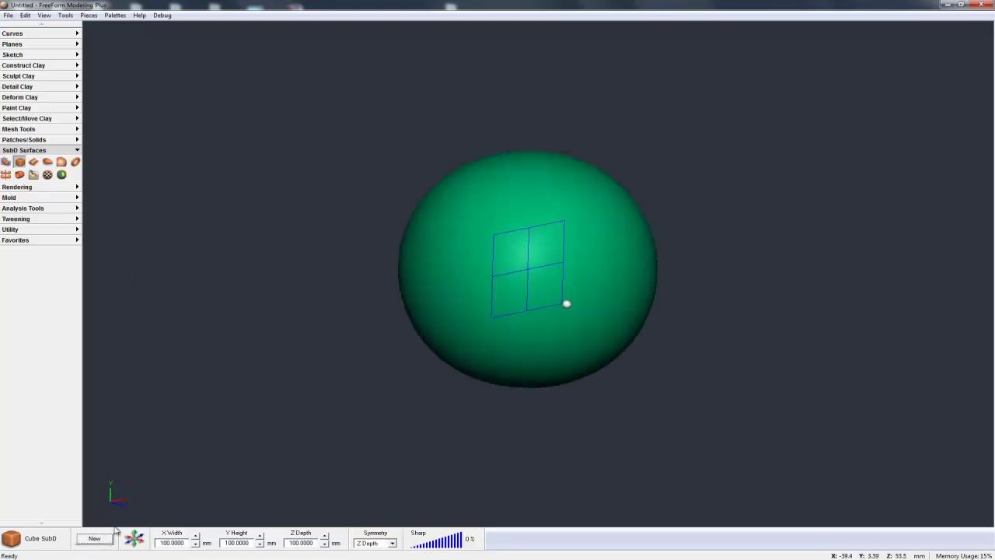
{"action": "middle_click_drag", "start_coordinate": [532, 313], "coordinate": [557, 307]}
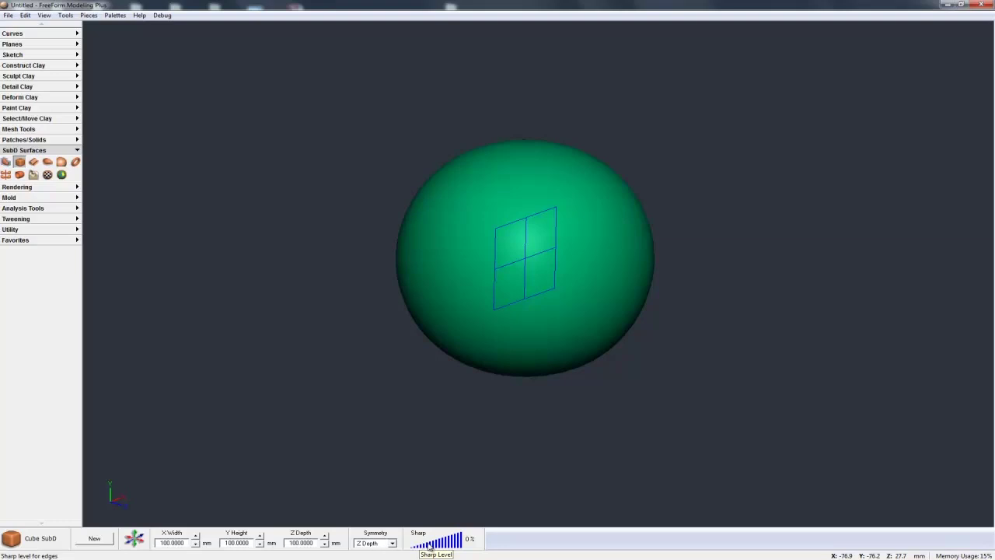
Try a sharpness of about 95% on the cube's edges, and return it to 0%
{"action": "left_click_drag", "start_coordinate": [430, 546], "coordinate": [457, 545]}
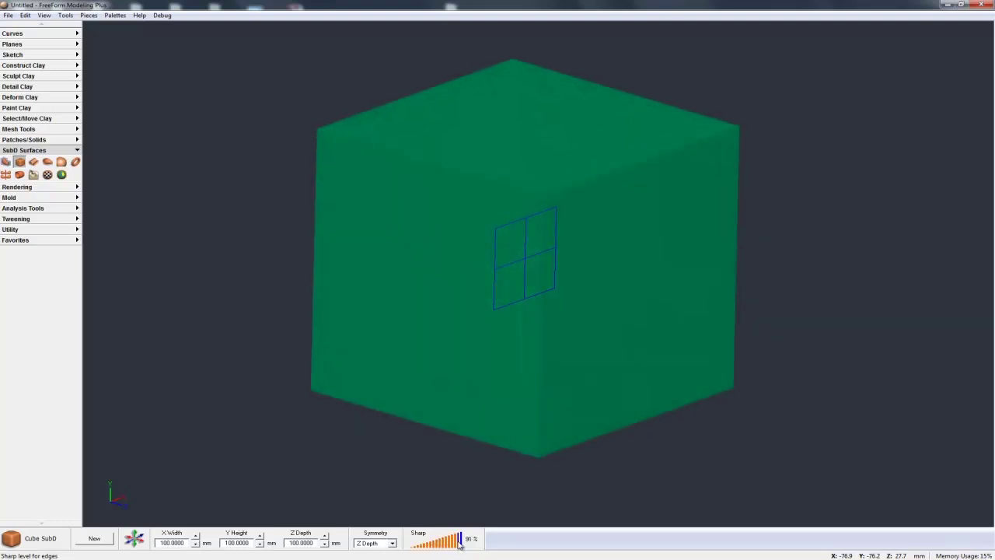
{"action": "left_click_drag", "start_coordinate": [460, 544], "coordinate": [407, 539]}
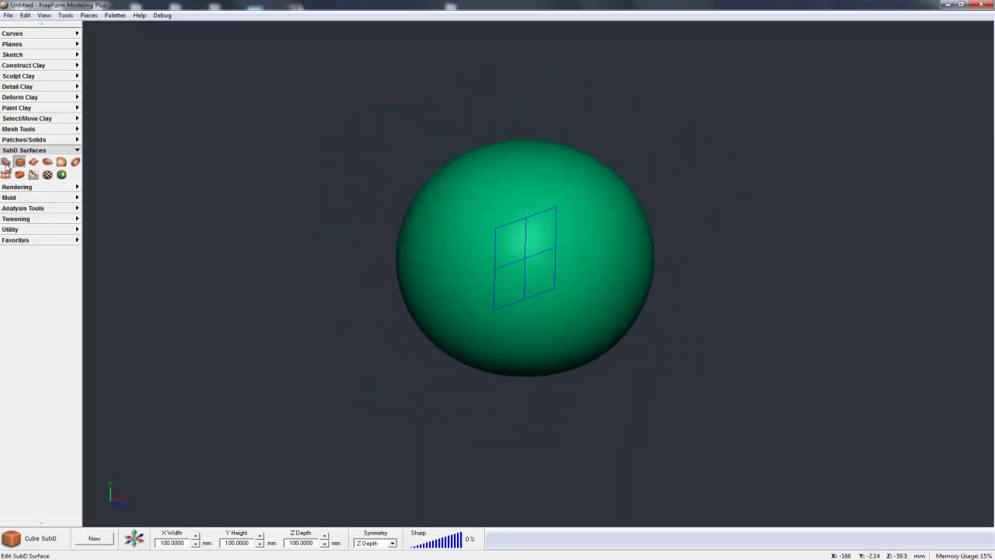
Open the symmetric cube for SubD editing and try adjusting its control cage near an upper corner
{"action": "left_click", "coordinate": [7, 161]}
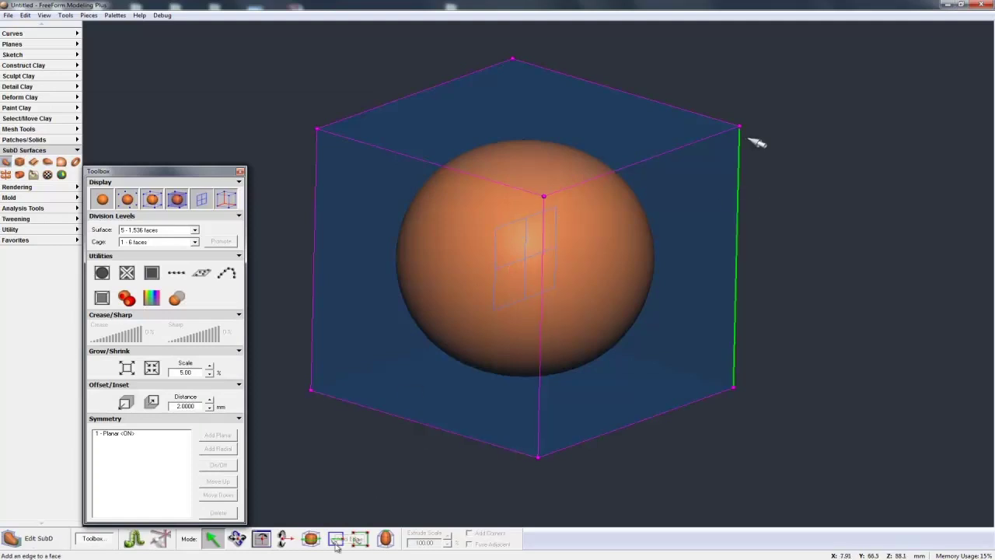
{"action": "left_click", "coordinate": [711, 138]}
{"action": "left_click_drag", "start_coordinate": [721, 141], "coordinate": [762, 207]}
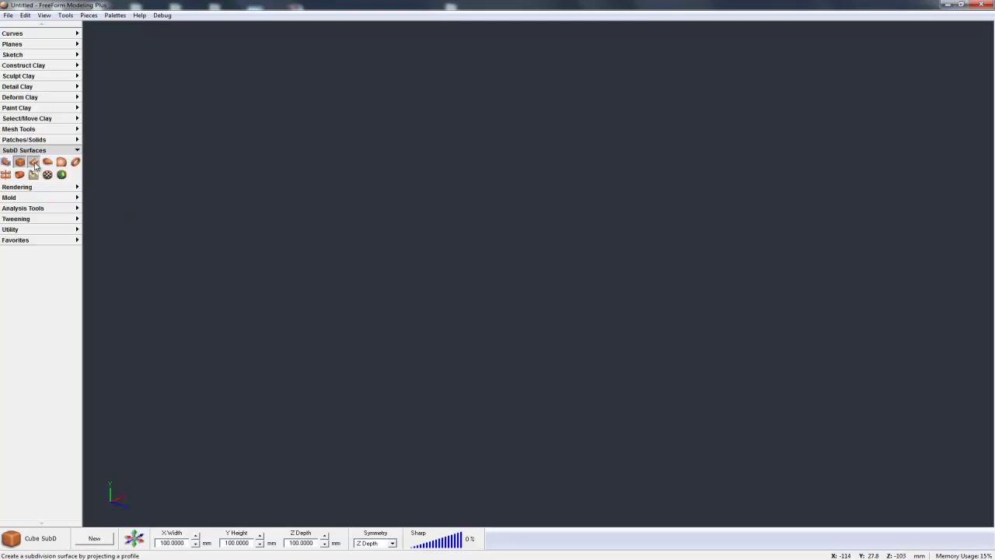
Sketch a closed profile on a new plane by joining a rectangle and a circle and trimming their overlapping parts
{"action": "left_click", "coordinate": [34, 163]}
{"action": "left_click", "coordinate": [57, 56]}
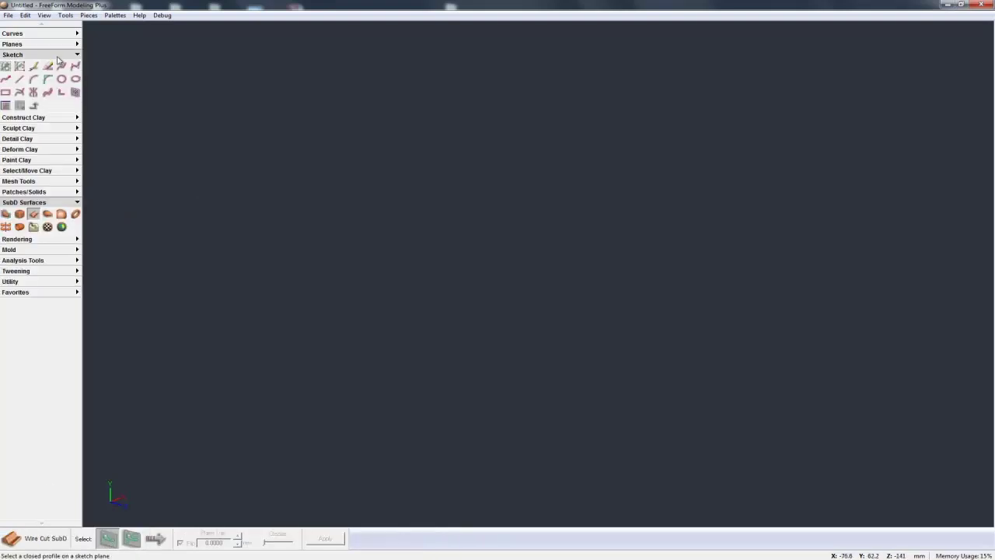
{"action": "left_click", "coordinate": [16, 43]}
{"action": "left_click", "coordinate": [19, 55]}
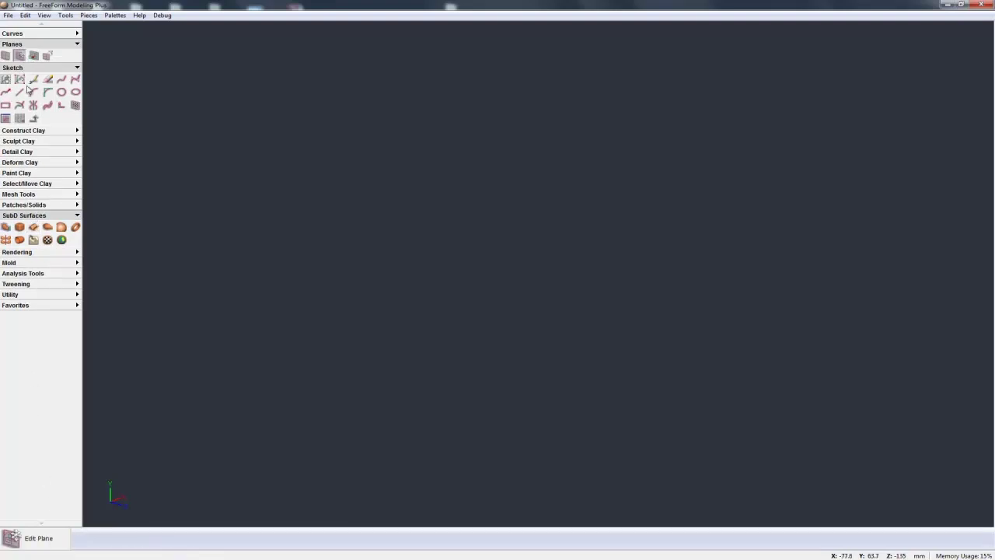
{"action": "left_click", "coordinate": [61, 93]}
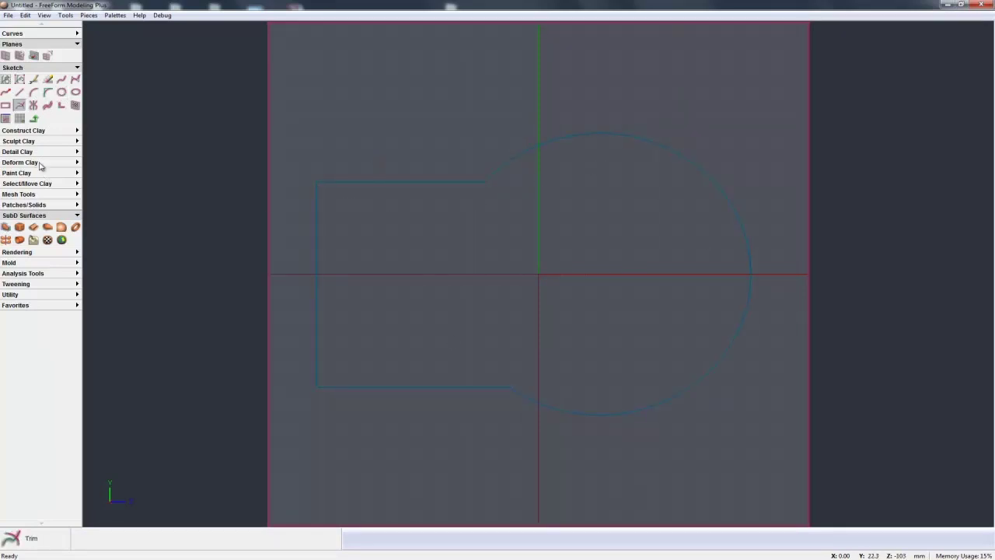
{"action": "left_click", "coordinate": [34, 120]}
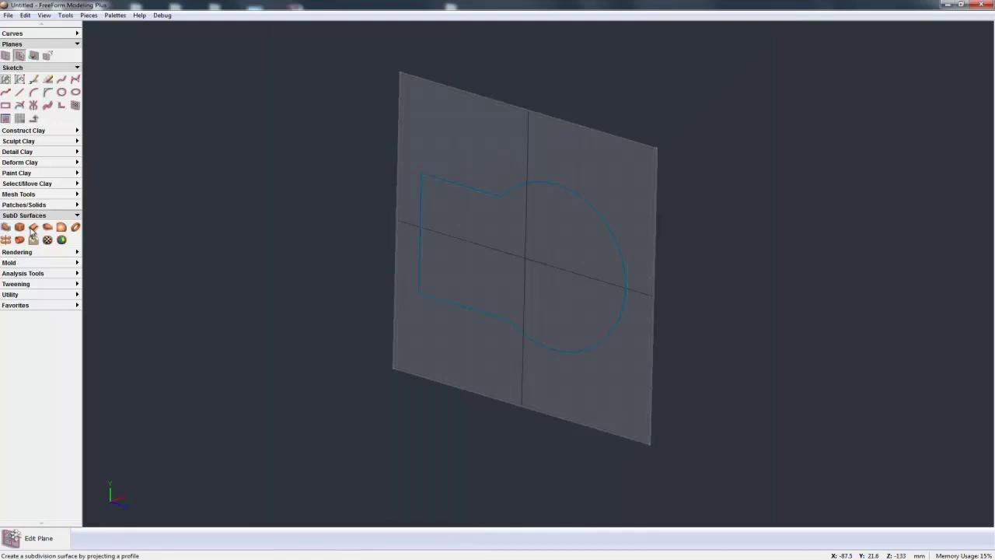
Create a Wire Cut SubD surface from the closed profile with a flipped plane distance of 56 mm
{"action": "left_click", "coordinate": [34, 229]}
{"action": "left_click", "coordinate": [508, 325]}
{"action": "mouse_move", "coordinate": [543, 346]}
{"action": "middle_mouse_down"}
{"action": "mouse_move", "coordinate": [501, 367]}
{"action": "mouse_move", "coordinate": [598, 423]}
{"action": "middle_mouse_up"}
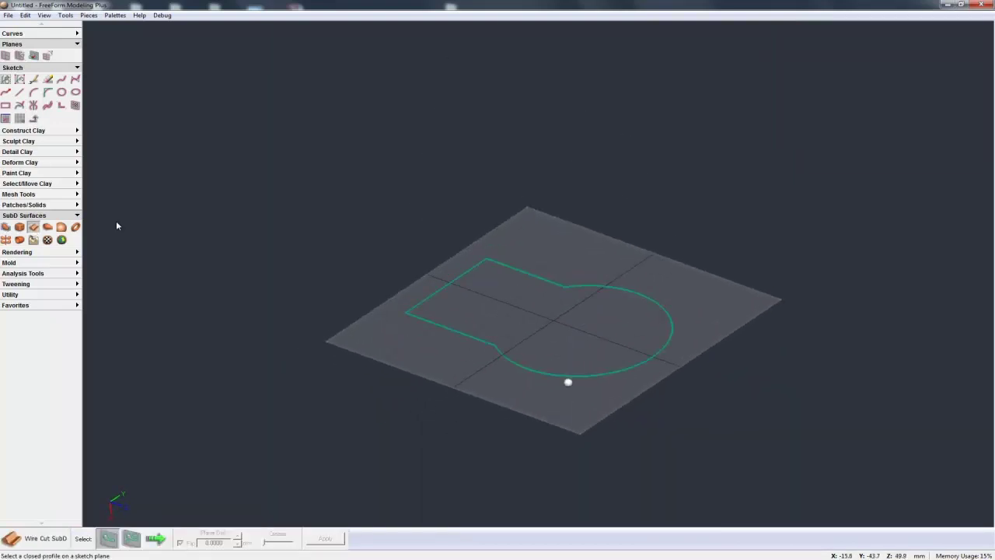
{"action": "left_click", "coordinate": [156, 538]}
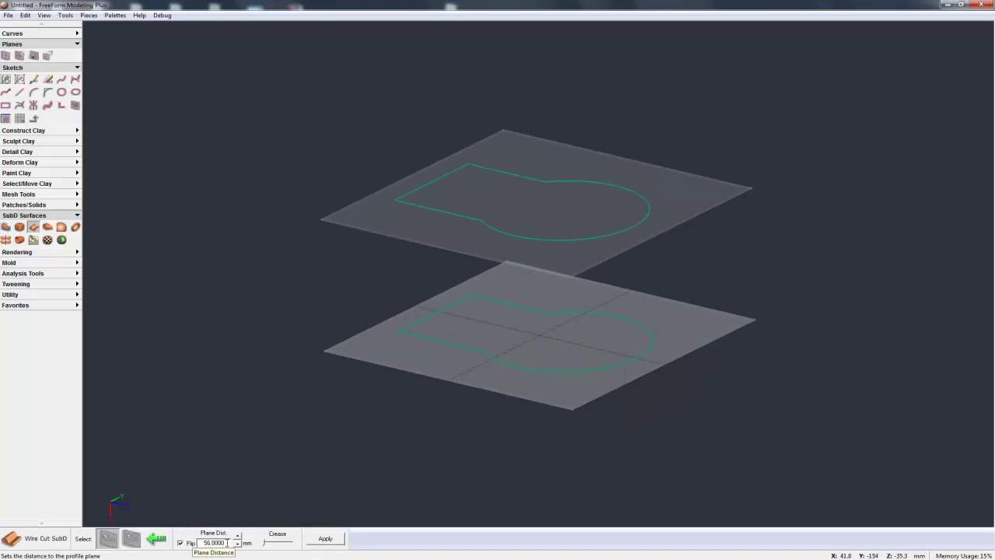
{"action": "left_click", "coordinate": [325, 539]}
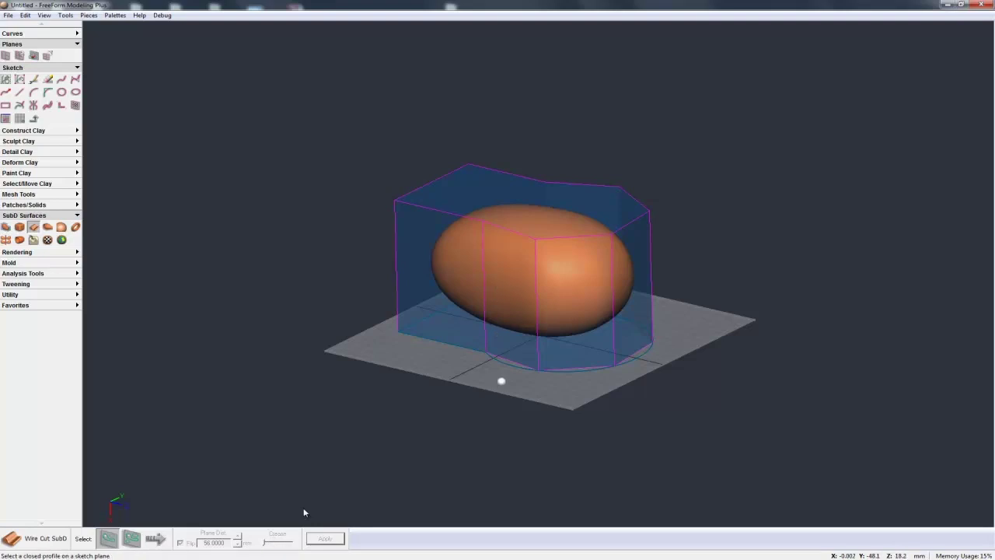
{"action": "key", "text": "space"}
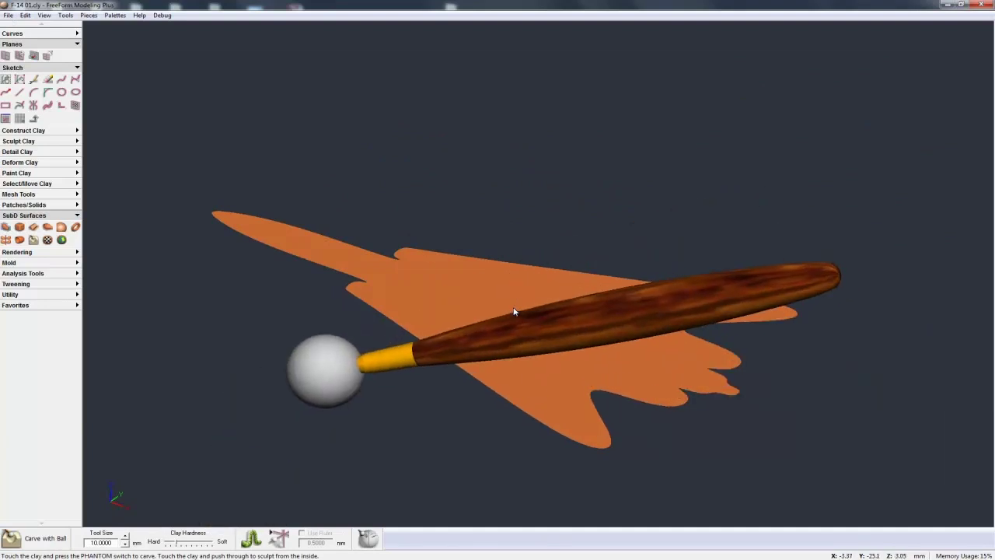
Show Front Plane 1 with the F-14 blueprint, hide the SubD surface, and examine the traced outline
{"action": "key", "text": "o"}
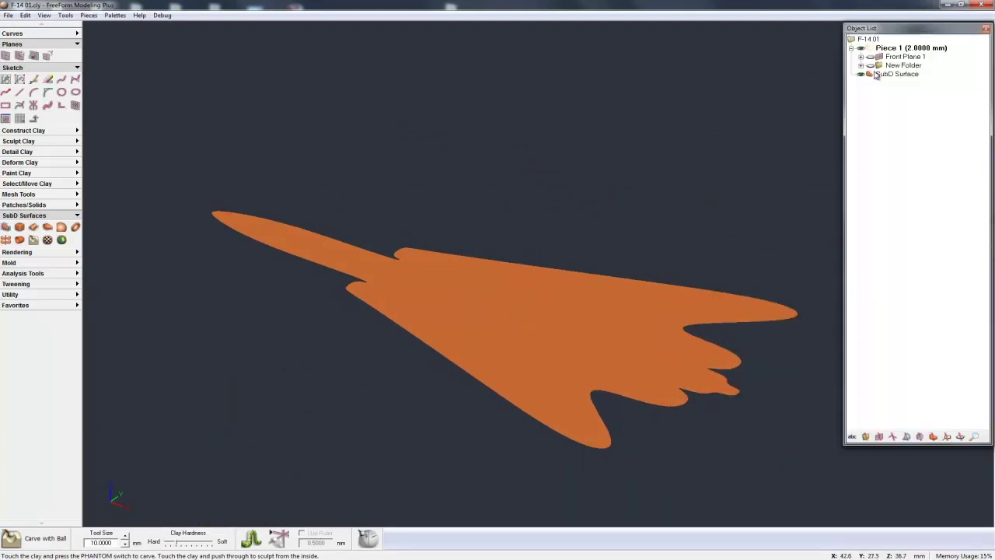
{"action": "left_click", "coordinate": [872, 56]}
{"action": "left_click", "coordinate": [861, 74]}
{"action": "left_click", "coordinate": [861, 74]}
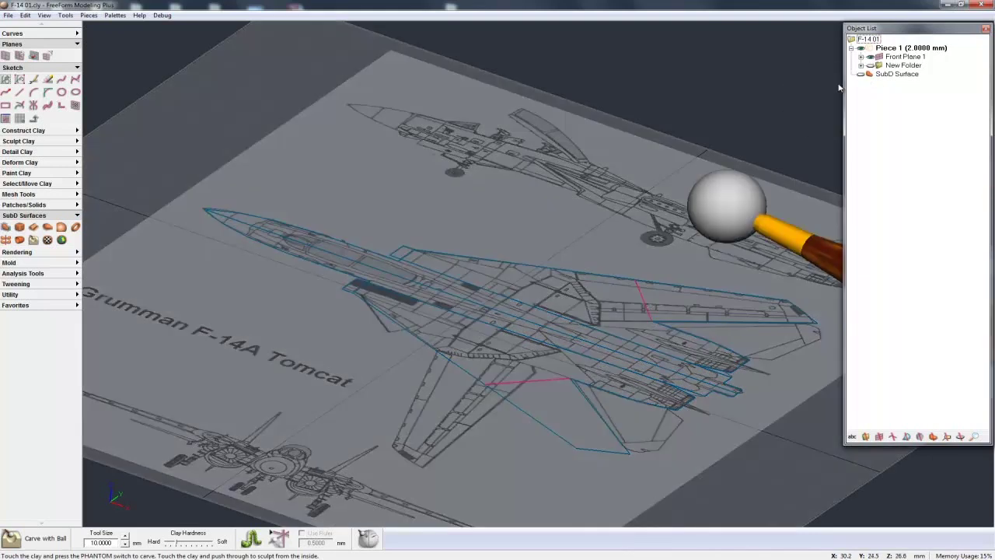
{"action": "key", "text": "space"}
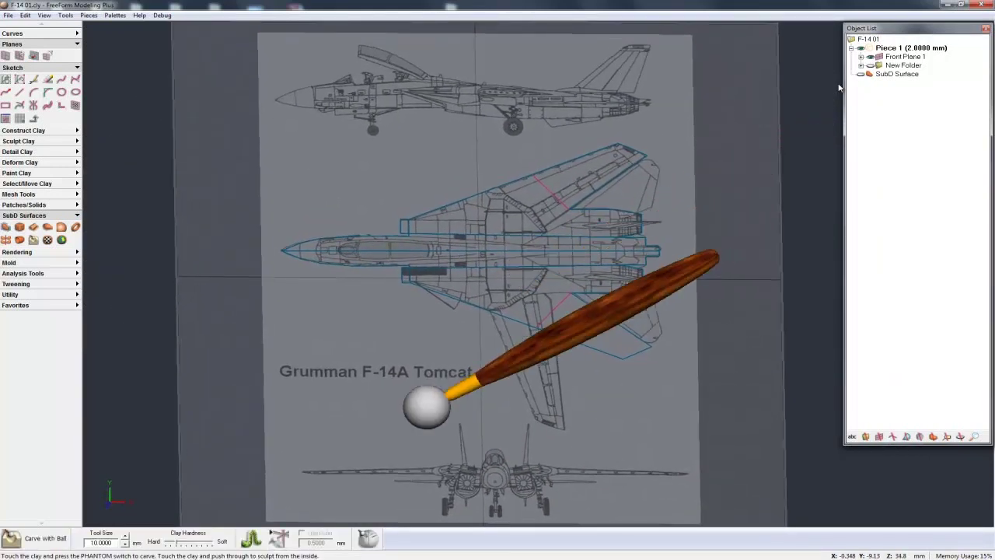
{"action": "key", "text": "space"}
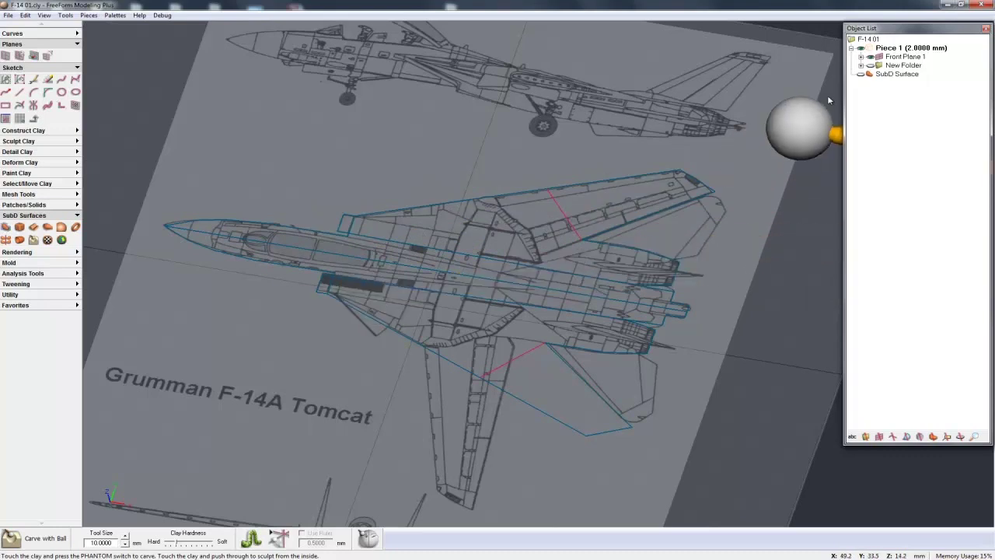
Hide Front Plane 1 and show the flat F-14 SubD surface
{"action": "left_click", "coordinate": [870, 56]}
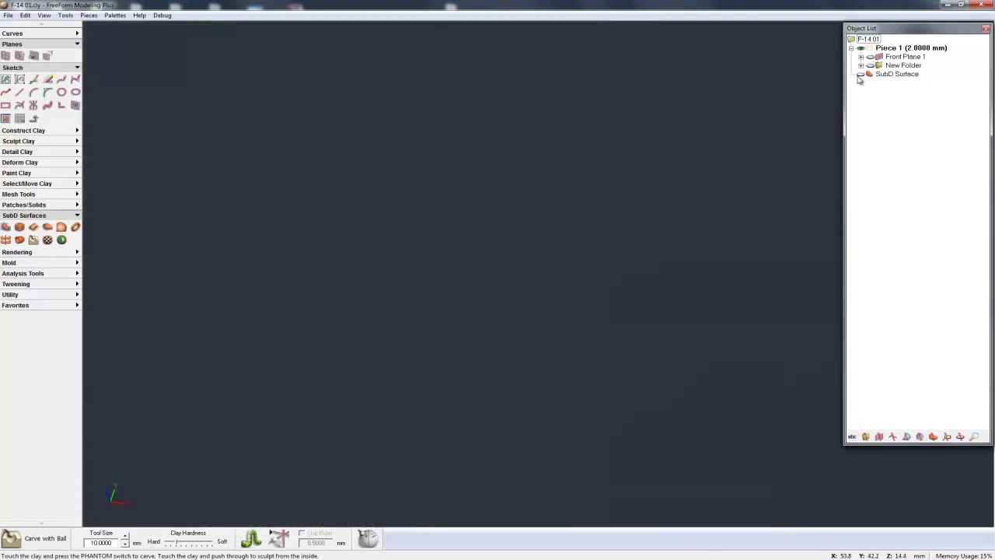
{"action": "left_click", "coordinate": [861, 75]}
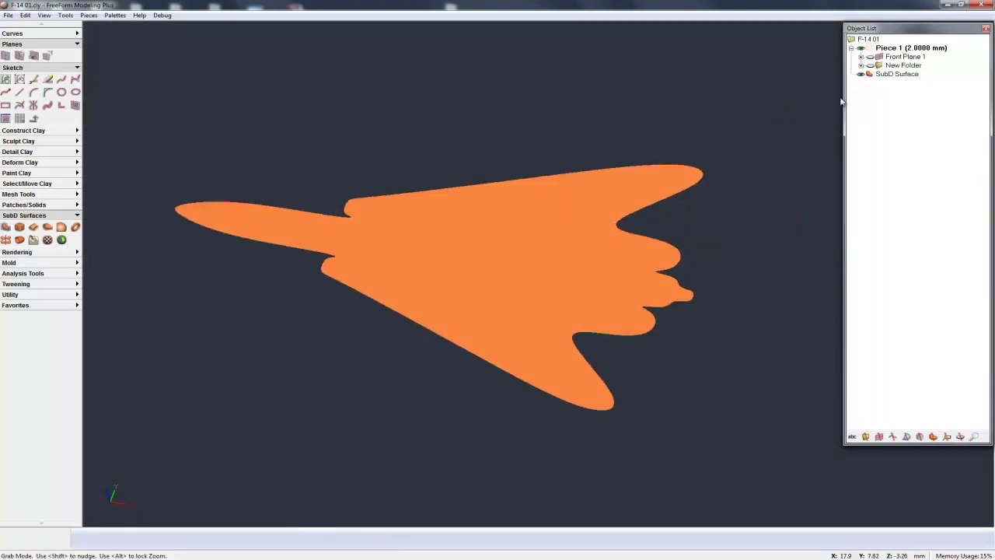
{"action": "key", "text": "space"}
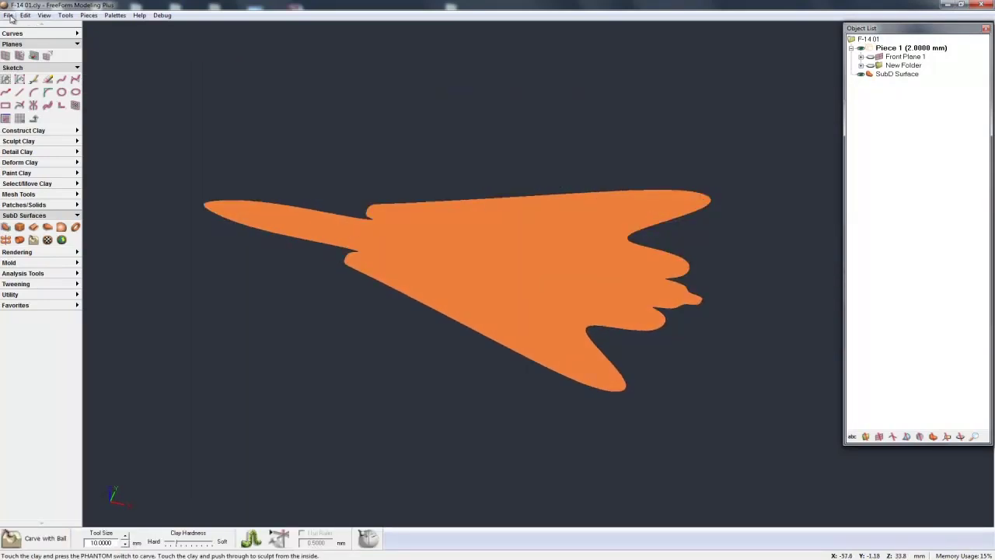
Open the file F-14 01 d.cly and examine the finished jet model
{"action": "left_click", "coordinate": [8, 15]}
{"action": "left_click", "coordinate": [28, 38]}
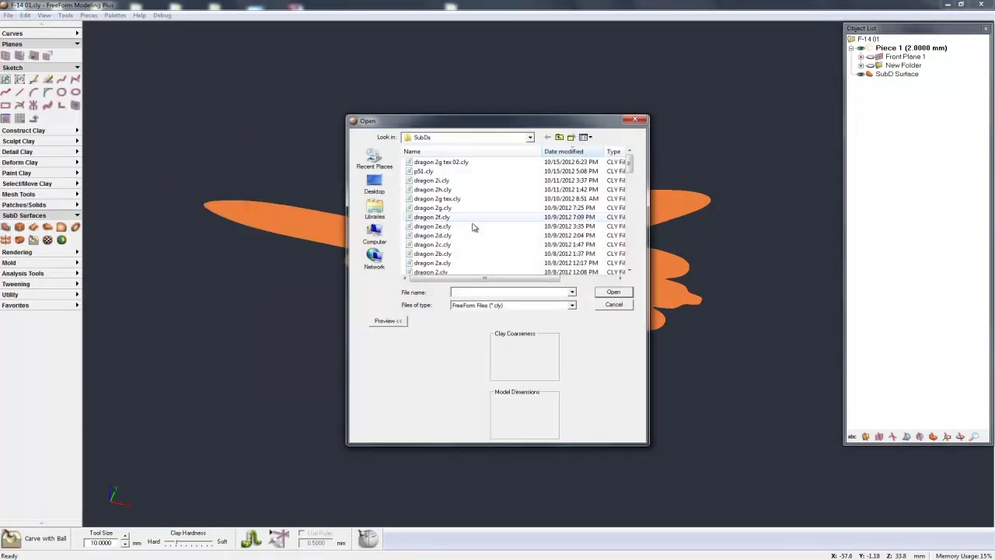
{"action": "left_click_drag", "start_coordinate": [632, 169], "coordinate": [632, 183]}
{"action": "left_click", "coordinate": [432, 181]}
{"action": "left_click", "coordinate": [613, 292]}
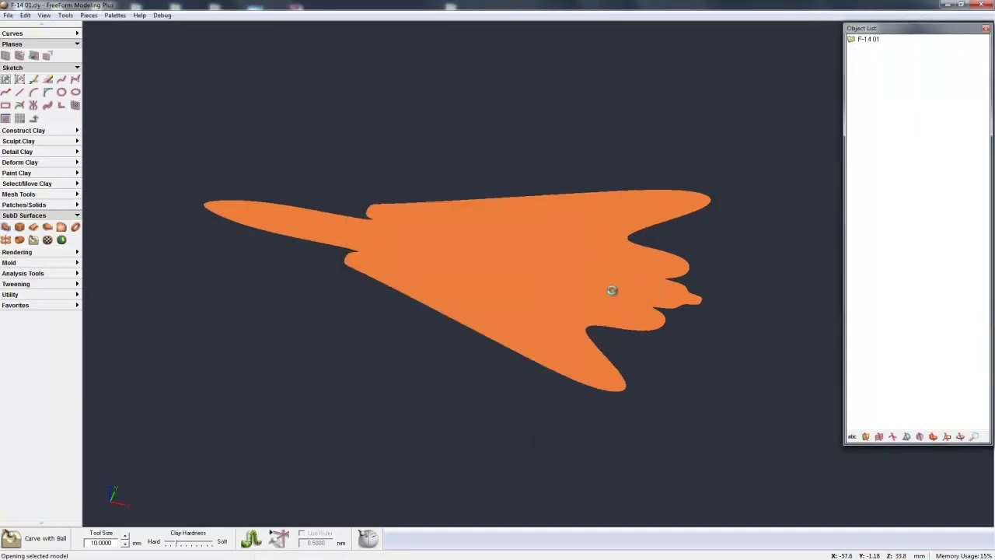
{"action": "middle_click_drag", "start_coordinate": [587, 304], "coordinate": [521, 280]}
{"action": "middle_click_drag", "start_coordinate": [612, 290], "coordinate": [609, 315]}
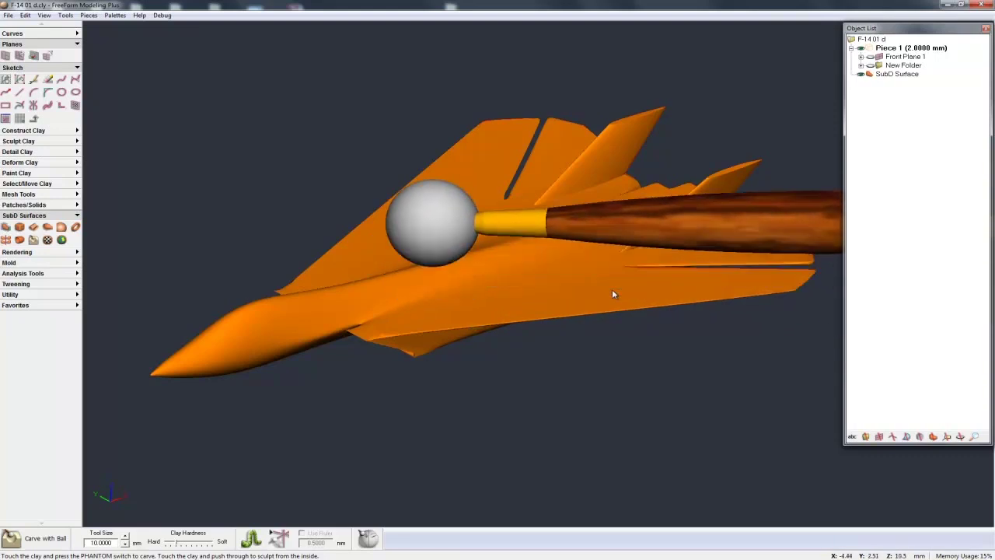
Sketch a closed L-shaped line profile on a new bottom plane and spin it into a symmetric SubD surface with 8 segments
{"action": "left_click", "coordinate": [49, 227]}
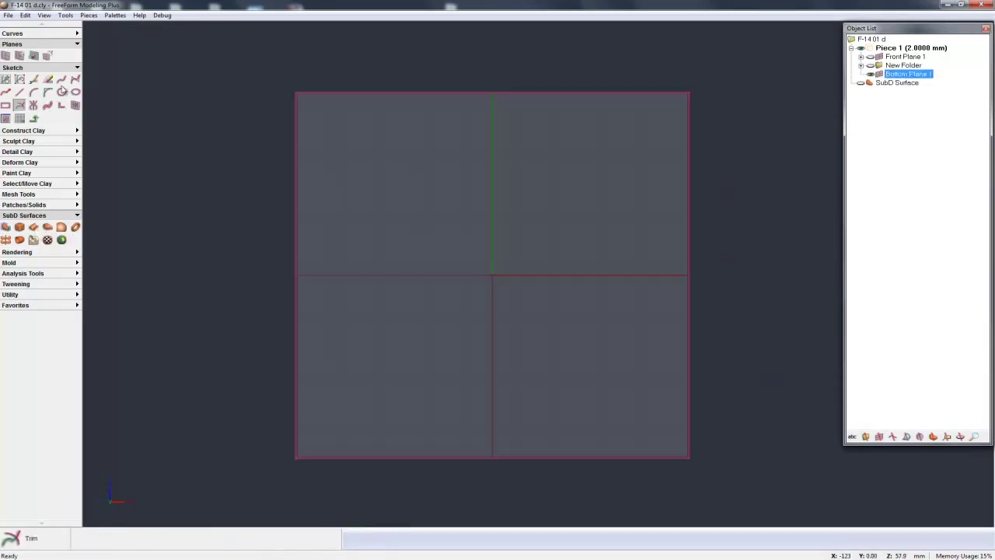
{"action": "left_click", "coordinate": [20, 92]}
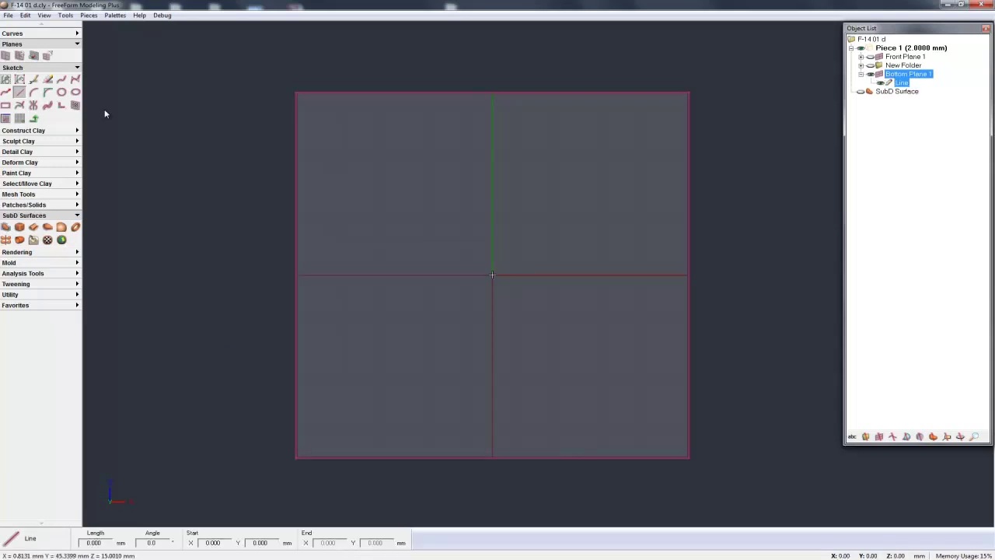
{"action": "left_click", "coordinate": [47, 227]}
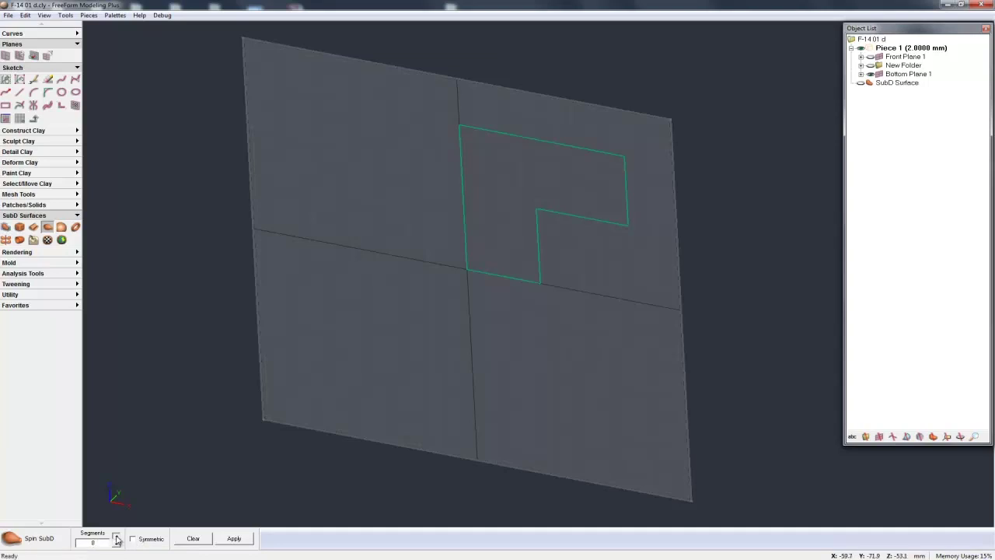
{"action": "left_click", "coordinate": [150, 542]}
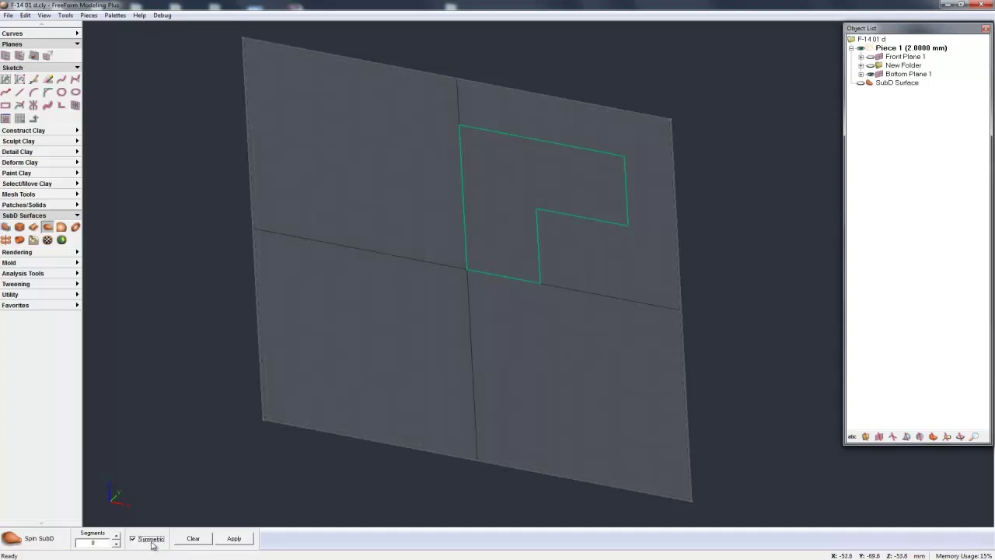
{"action": "left_click", "coordinate": [230, 542]}
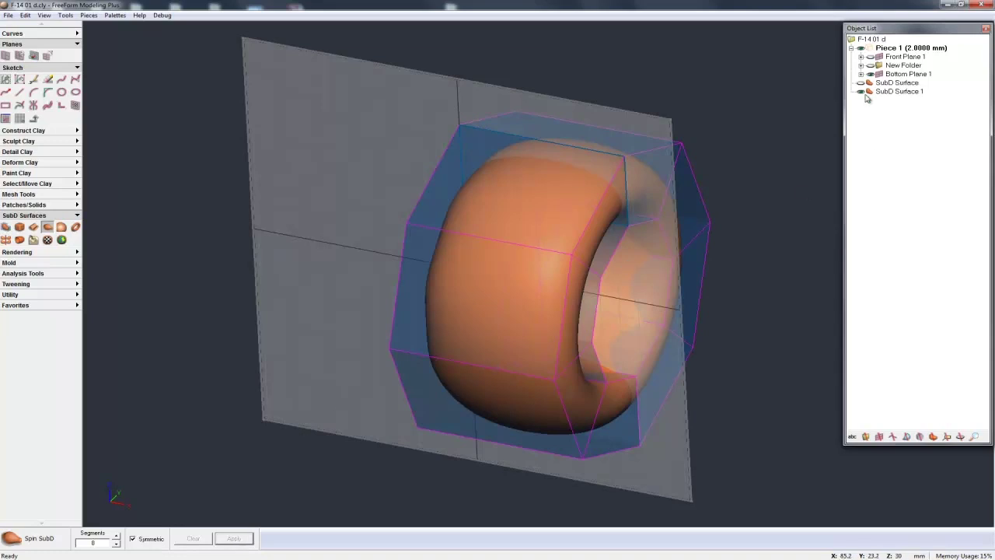
Hide Bottom Plane 1, inspect the spun ring-shaped body, and select it for editing with Edit SubD
{"action": "left_click", "coordinate": [870, 75]}
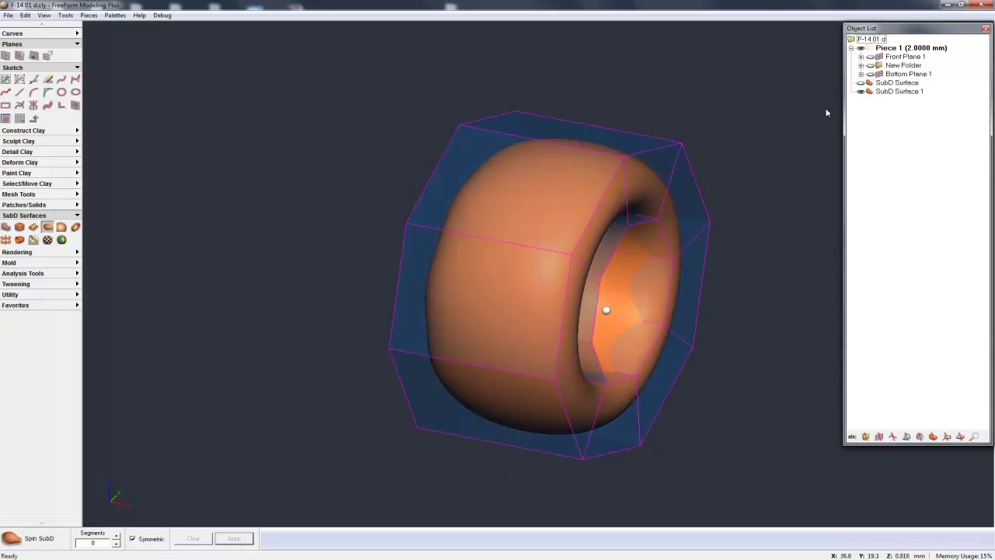
{"action": "middle_click_drag", "start_coordinate": [608, 367], "coordinate": [595, 240]}
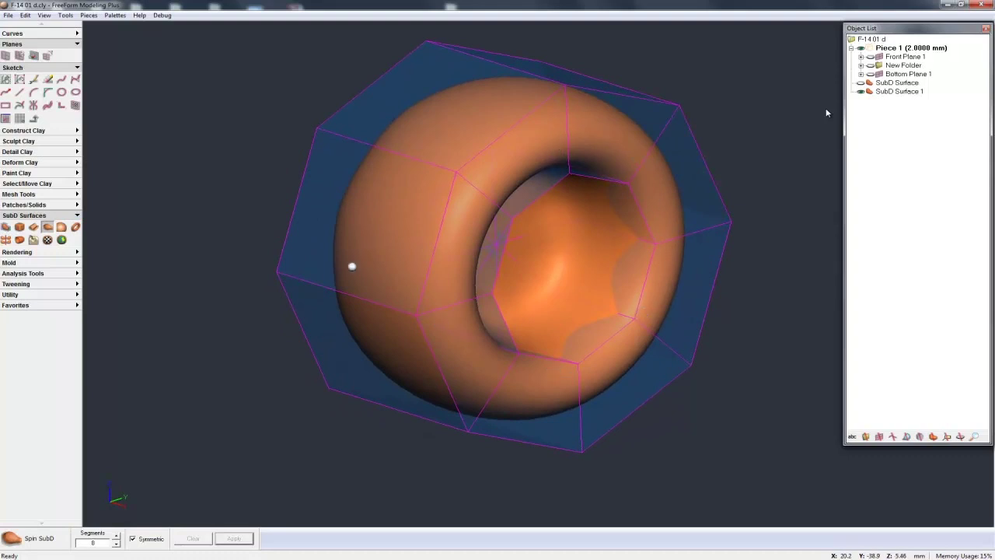
{"action": "middle_click_drag", "start_coordinate": [327, 251], "coordinate": [360, 278]}
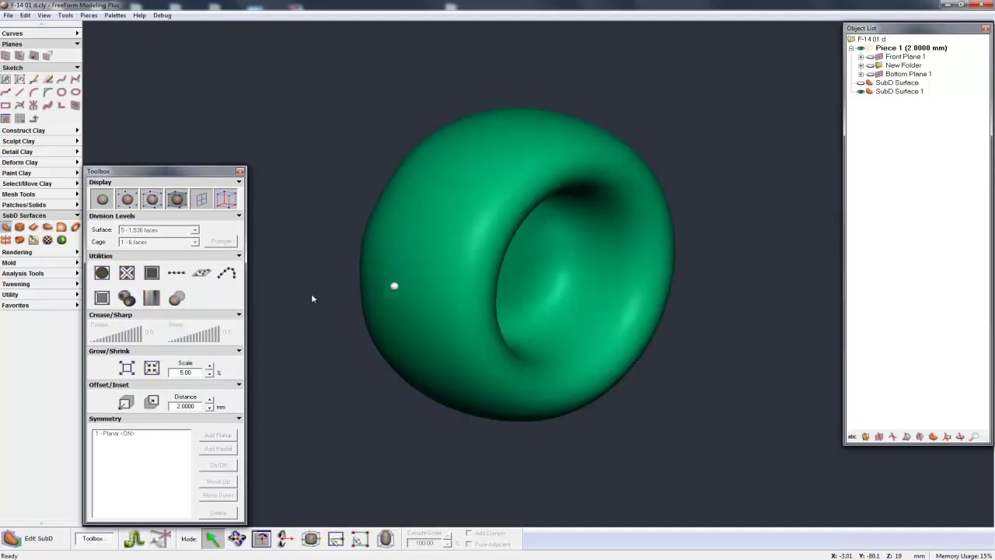
{"action": "left_click", "coordinate": [471, 236]}
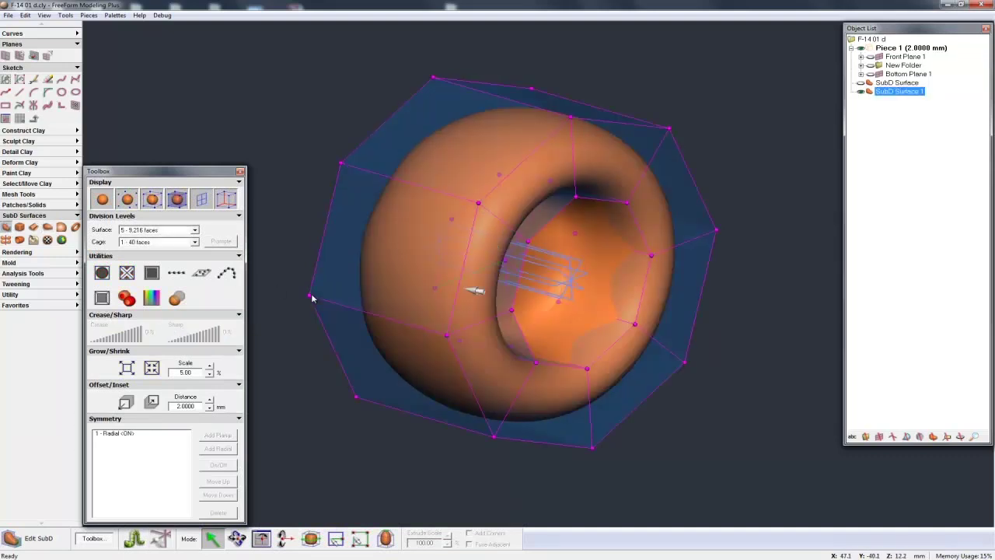
Try moving a cage vertex on the outer rim of the spun surface with radial symmetry, and undo the move
{"action": "left_click", "coordinate": [478, 203]}
{"action": "left_click_drag", "start_coordinate": [479, 203], "coordinate": [449, 212]}
{"action": "key", "text": "ctrl+z"}
Extrude the rim faces of the spun surface outward as prongs at 50% extrude scale, enable Add Corners, and crease the prong ends 100%
{"action": "left_click", "coordinate": [268, 386]}
{"action": "left_click", "coordinate": [387, 540]}
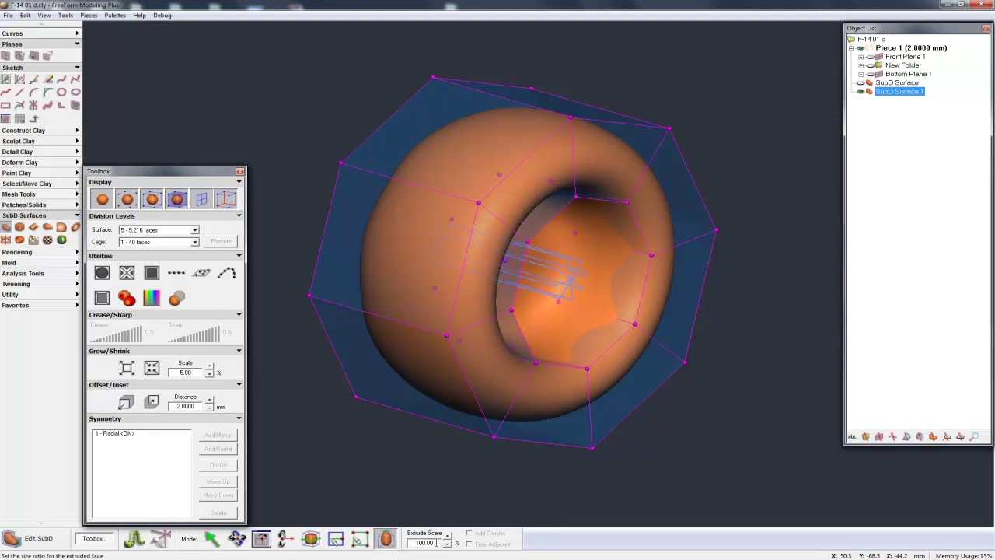
{"action": "key", "text": "Return"}
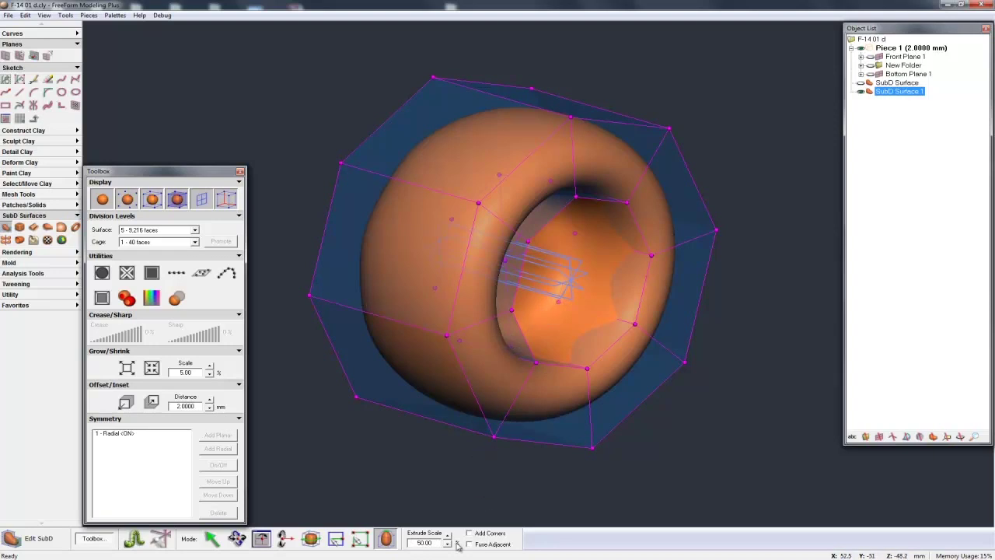
{"action": "left_click", "coordinate": [536, 188]}
{"action": "left_click_drag", "start_coordinate": [534, 188], "coordinate": [642, 221]}
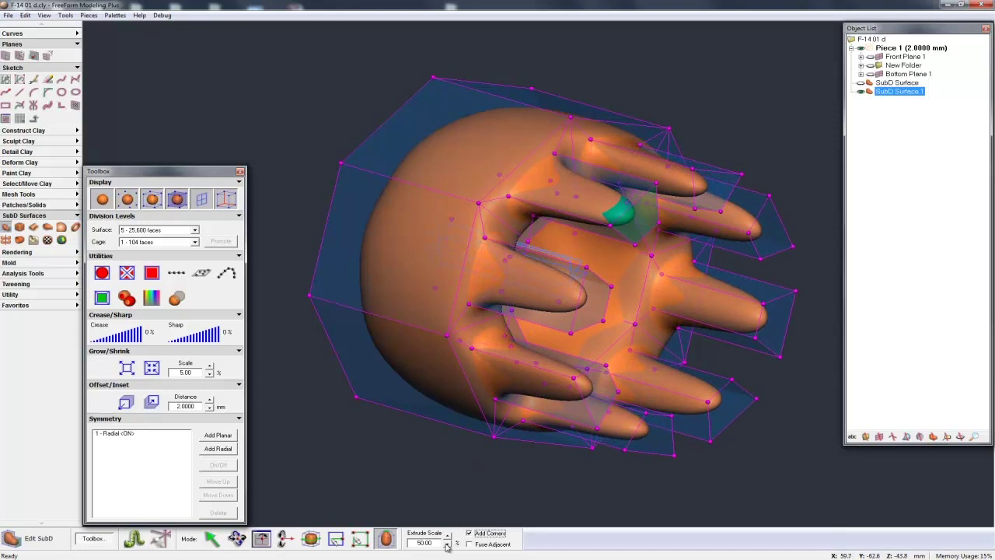
{"action": "left_click", "coordinate": [212, 540]}
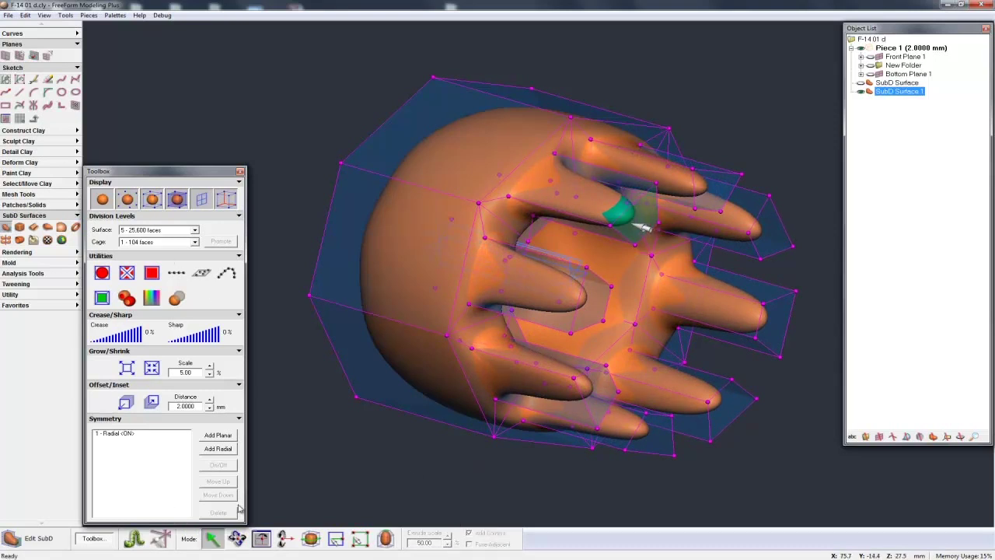
{"action": "left_click_drag", "start_coordinate": [120, 342], "coordinate": [148, 336]}
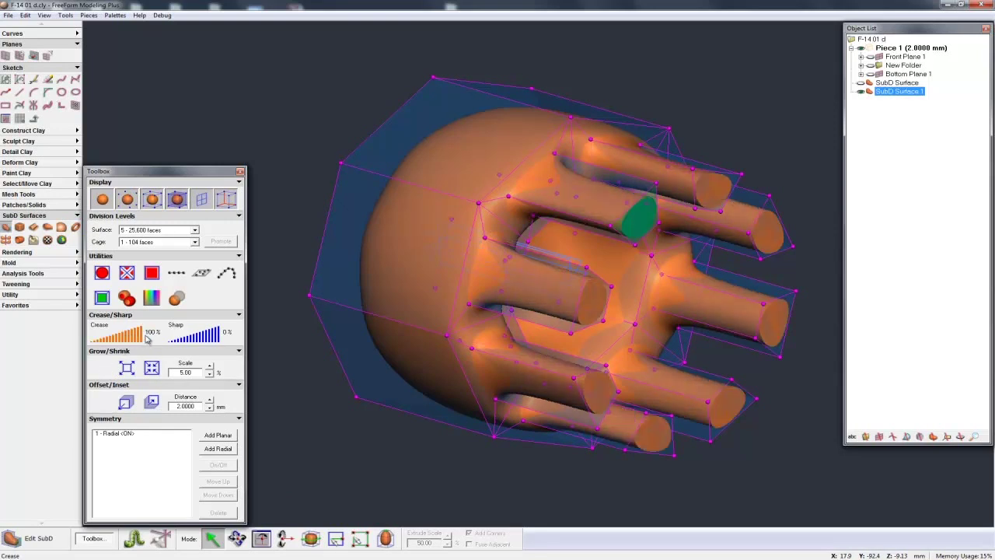
Extrude a side face near each prong's end into an angled branch at 50% scale and crease the branch ends 94%
{"action": "left_click", "coordinate": [311, 538]}
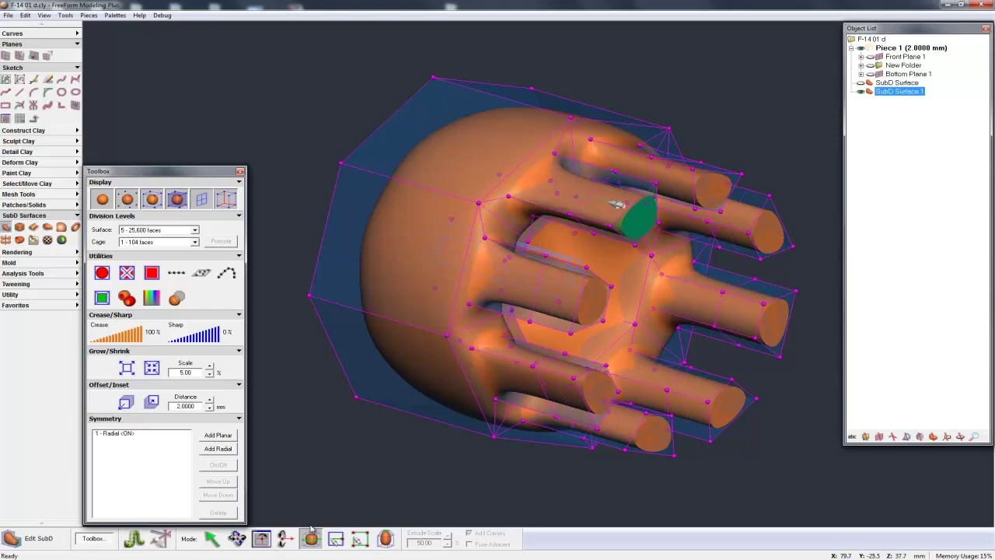
{"action": "left_click", "coordinate": [387, 538]}
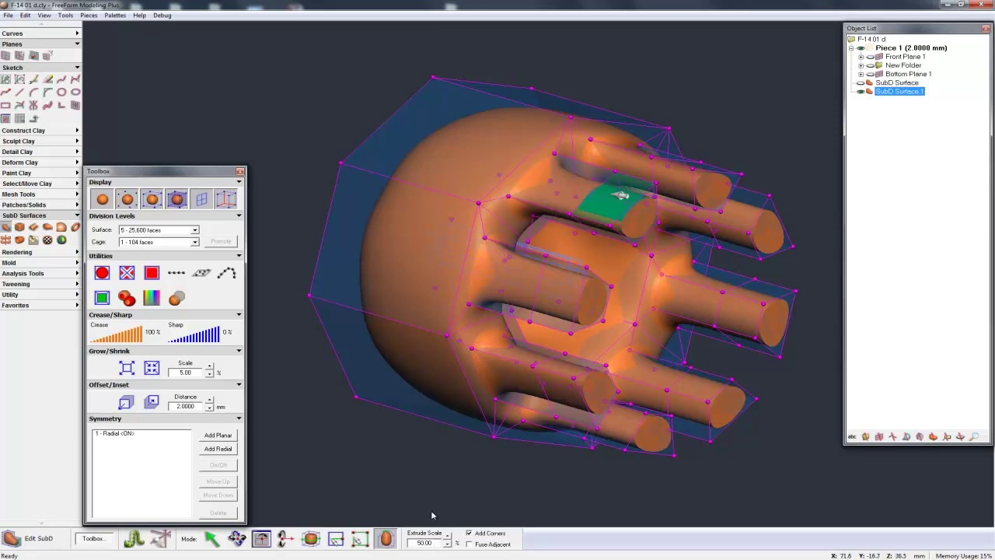
{"action": "left_click_drag", "start_coordinate": [616, 206], "coordinate": [584, 138]}
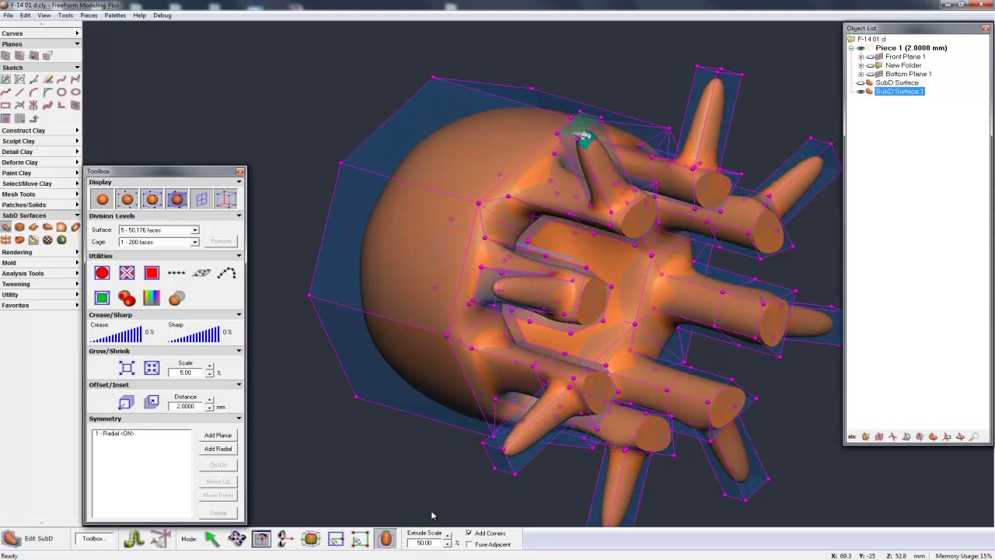
{"action": "left_click_drag", "start_coordinate": [128, 340], "coordinate": [142, 342]}
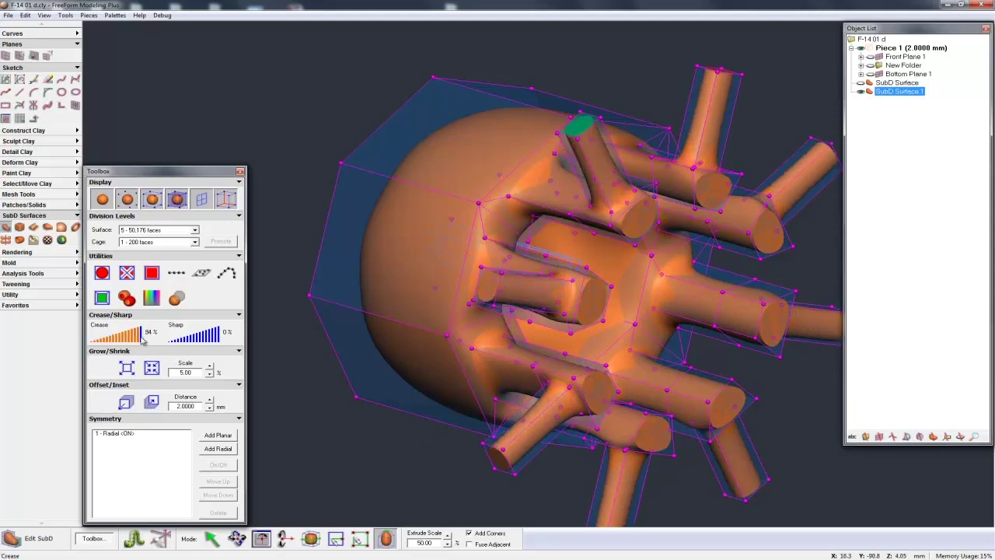
Leave SubD editing by switching to the Carve with Ball tool and examine the branched surface from different angles
{"action": "left_click", "coordinate": [17, 142]}
{"action": "left_click", "coordinate": [7, 153]}
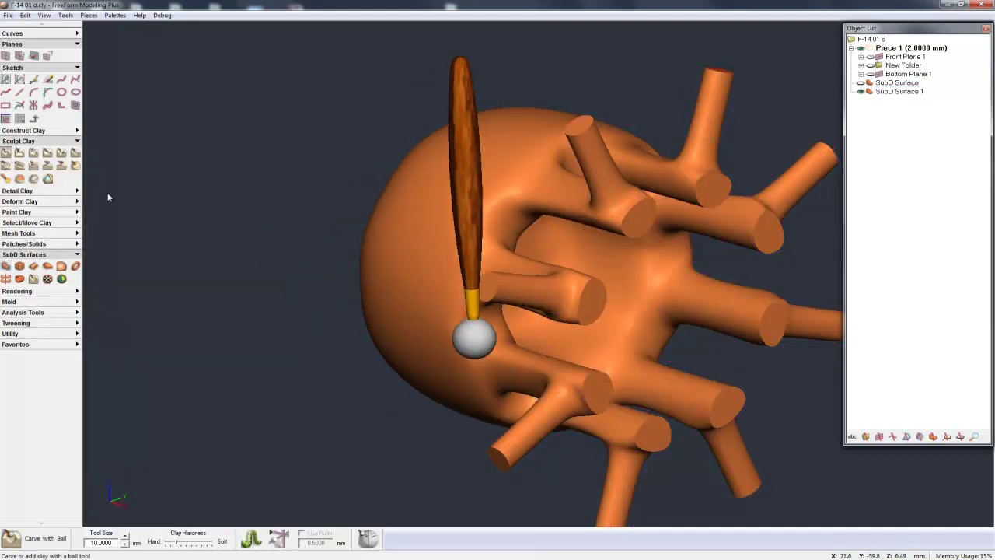
{"action": "middle_click_drag", "start_coordinate": [473, 337], "coordinate": [498, 289]}
{"action": "middle_click_drag", "start_coordinate": [559, 394], "coordinate": [508, 400]}
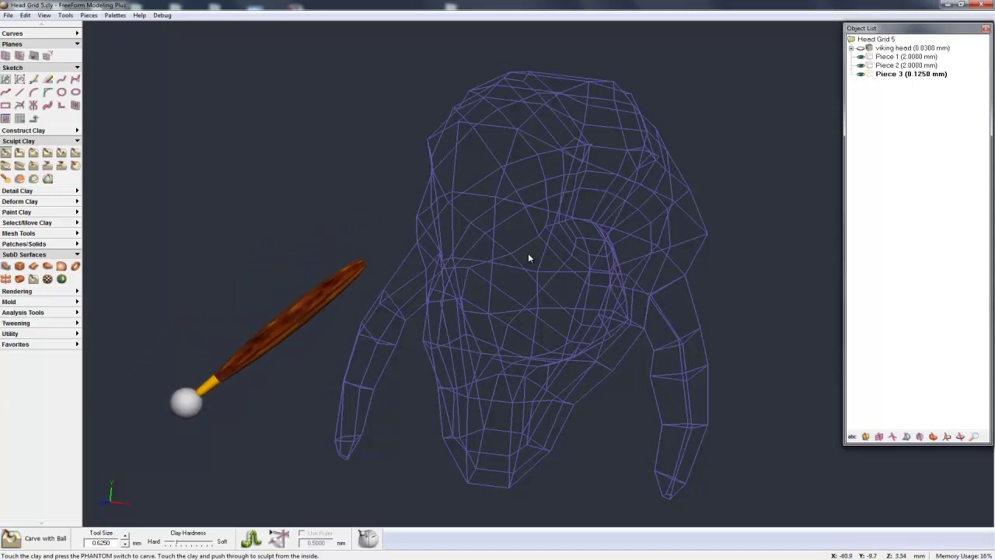
Examine the head-shaped wireframe in Head Grid 5, convert the whole curve network to a SubD surface, and inspect the resulting head
{"action": "key", "text": "space"}
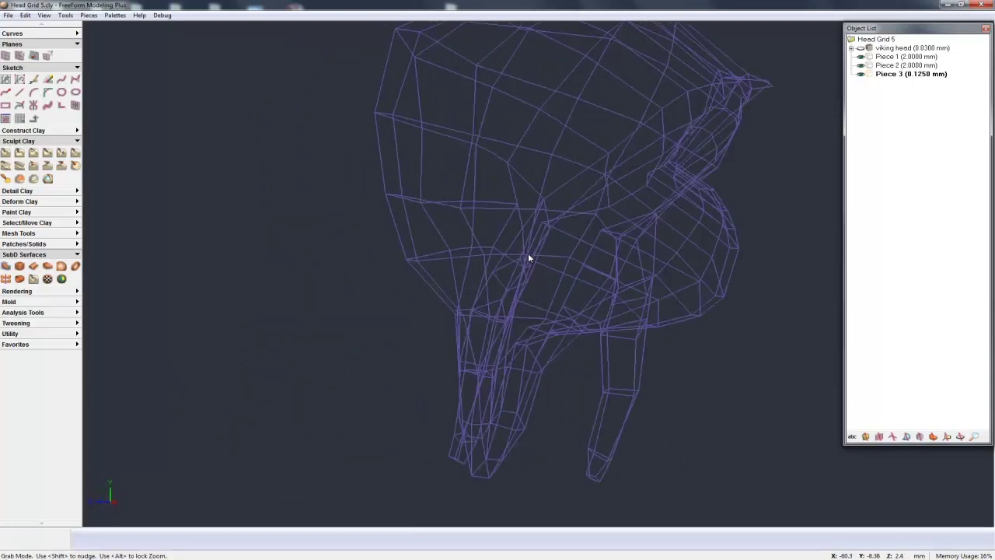
{"action": "key", "text": "space"}
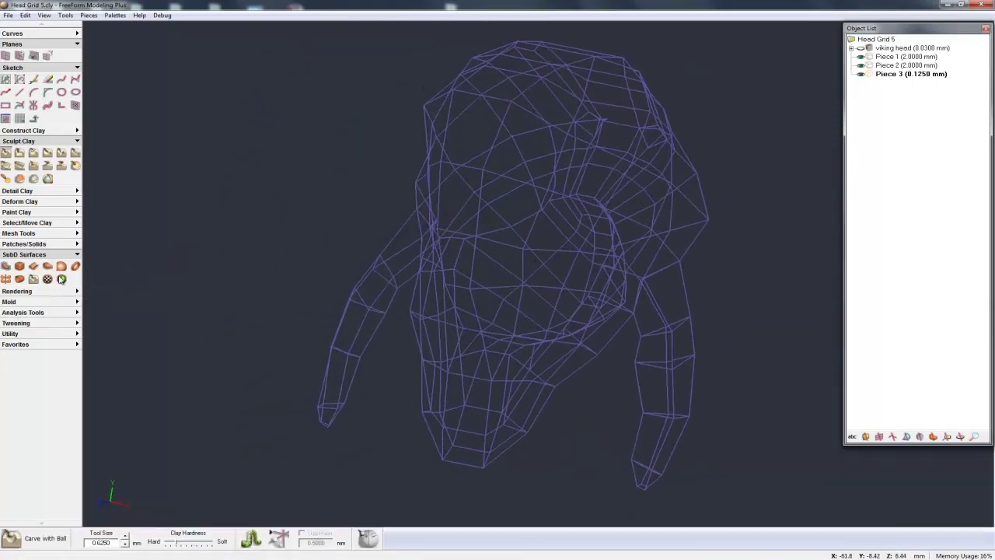
{"action": "left_click", "coordinate": [61, 266]}
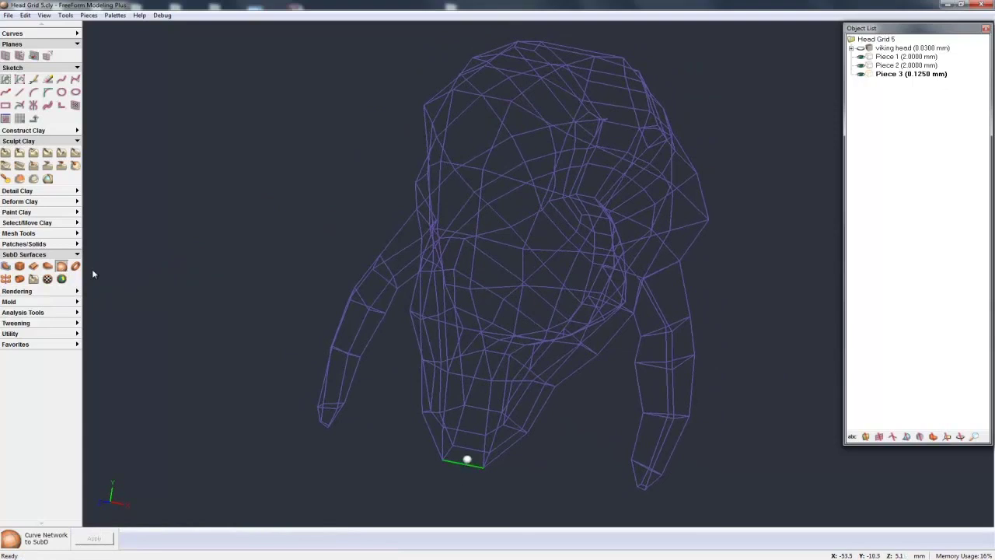
{"action": "left_click", "coordinate": [467, 462]}
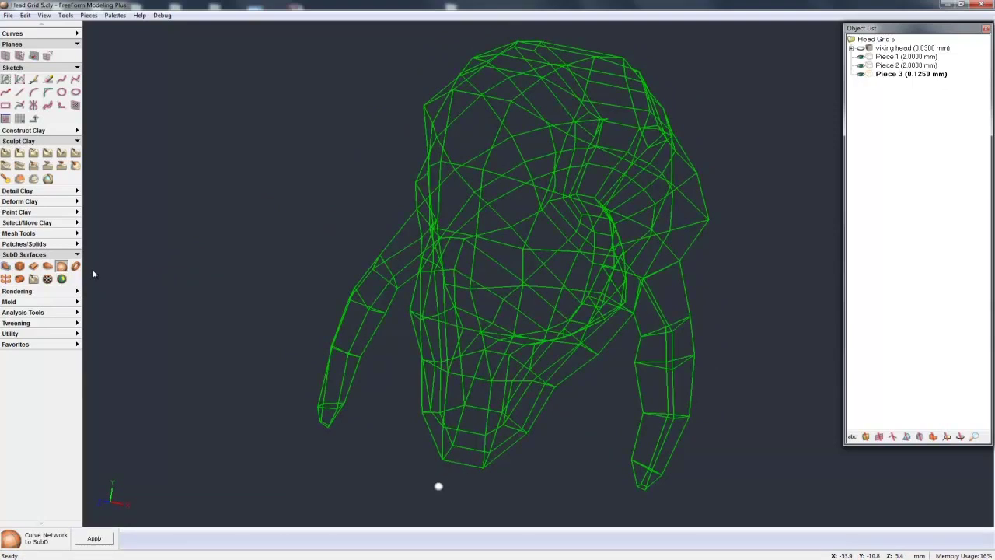
{"action": "left_click", "coordinate": [94, 539]}
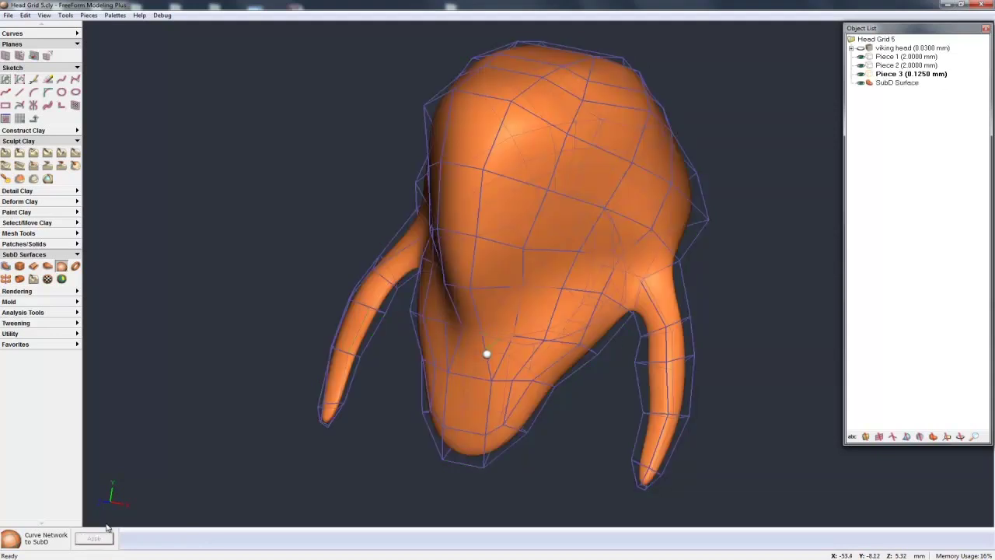
{"action": "key", "text": "space"}
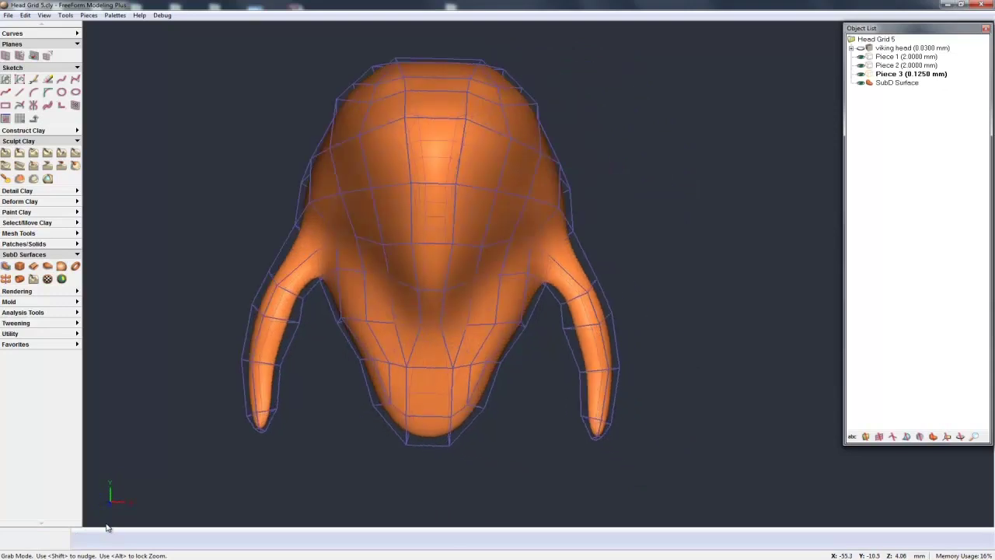
{"action": "key", "text": "space"}
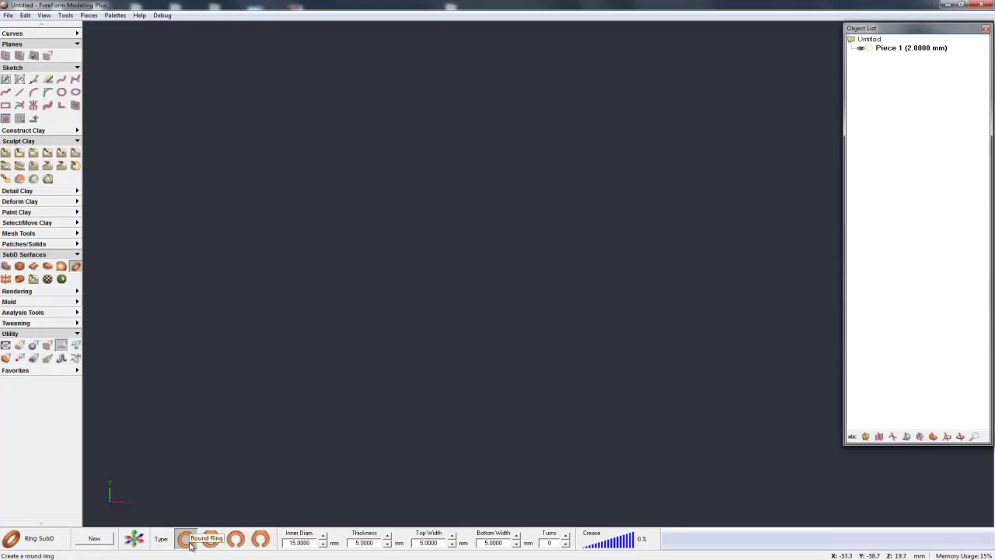
Create a new round SubD ring with 15 mm inner diameter and 5 mm thickness and widths, and set its crease to 85%
{"action": "left_click", "coordinate": [108, 542]}
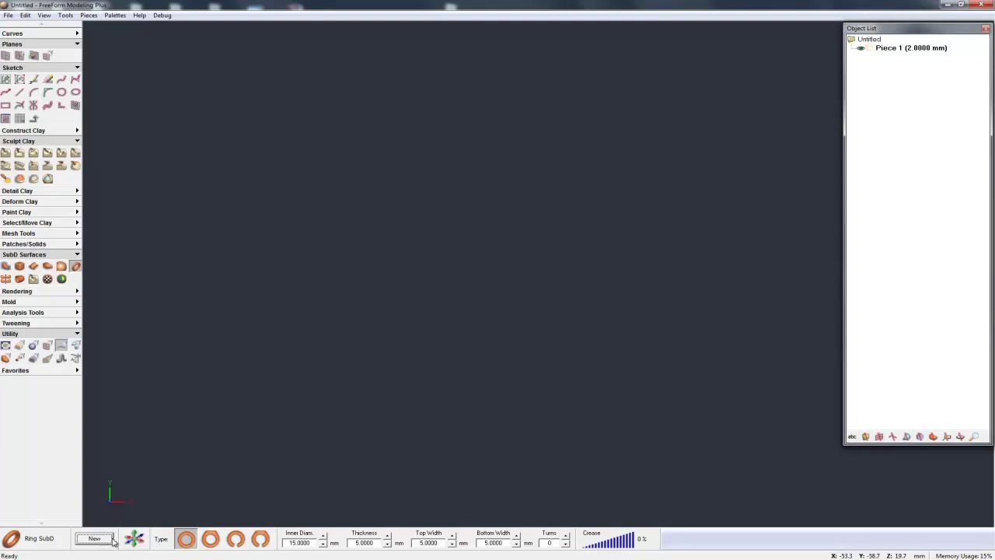
{"action": "middle_click_drag", "start_coordinate": [476, 317], "coordinate": [355, 451]}
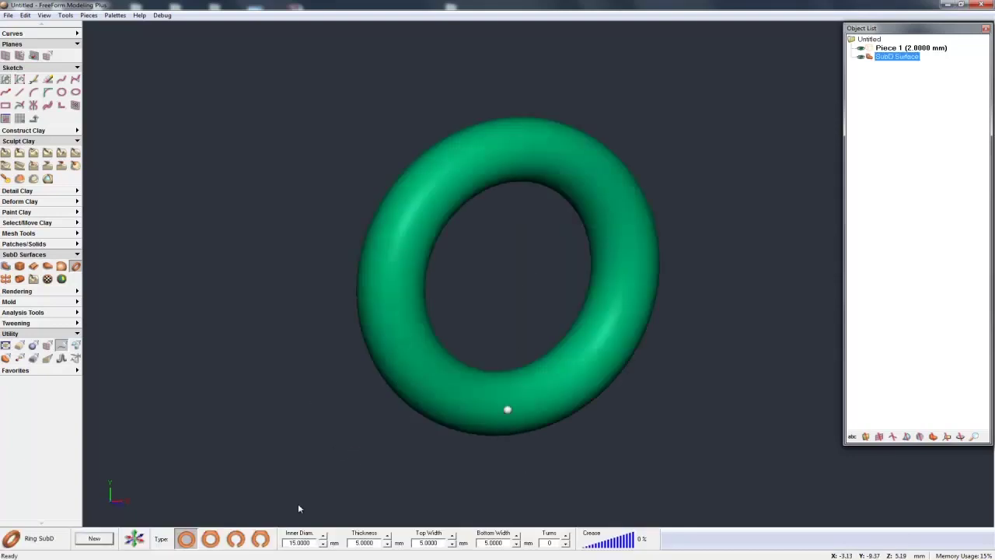
{"action": "middle_click_drag", "start_coordinate": [505, 404], "coordinate": [453, 373]}
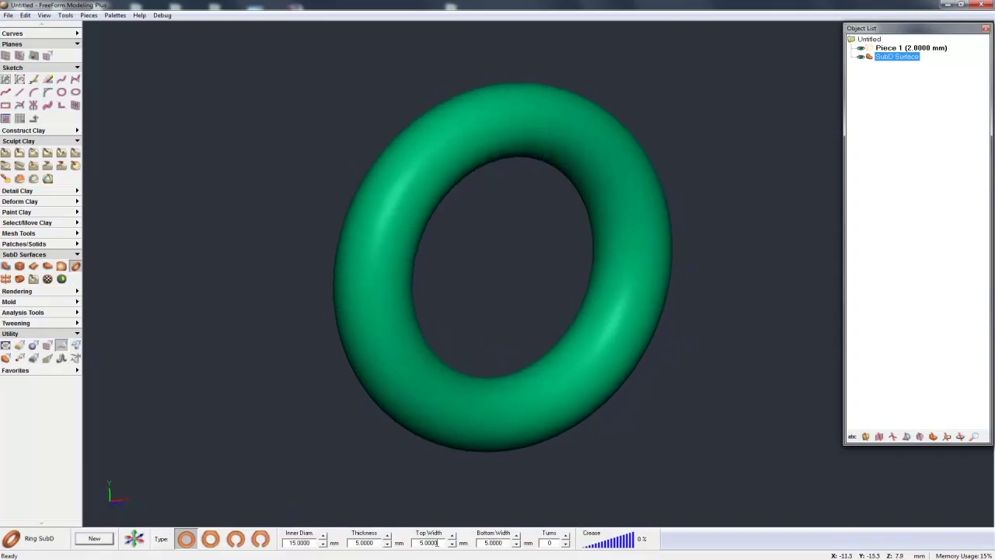
{"action": "left_click_drag", "start_coordinate": [588, 542], "coordinate": [627, 547]}
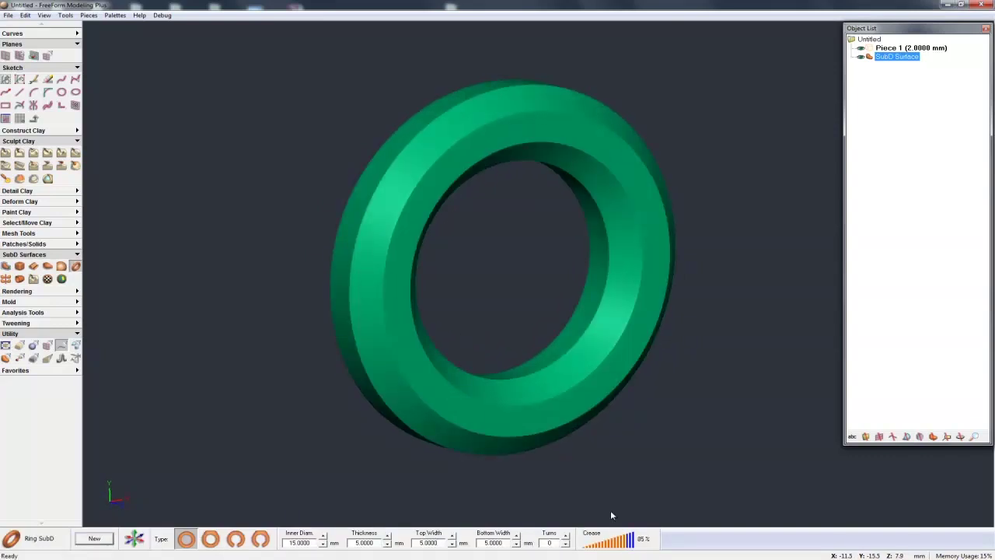
Try different twist counts on the creased ring and set its turns to 2
{"action": "key", "text": "space"}
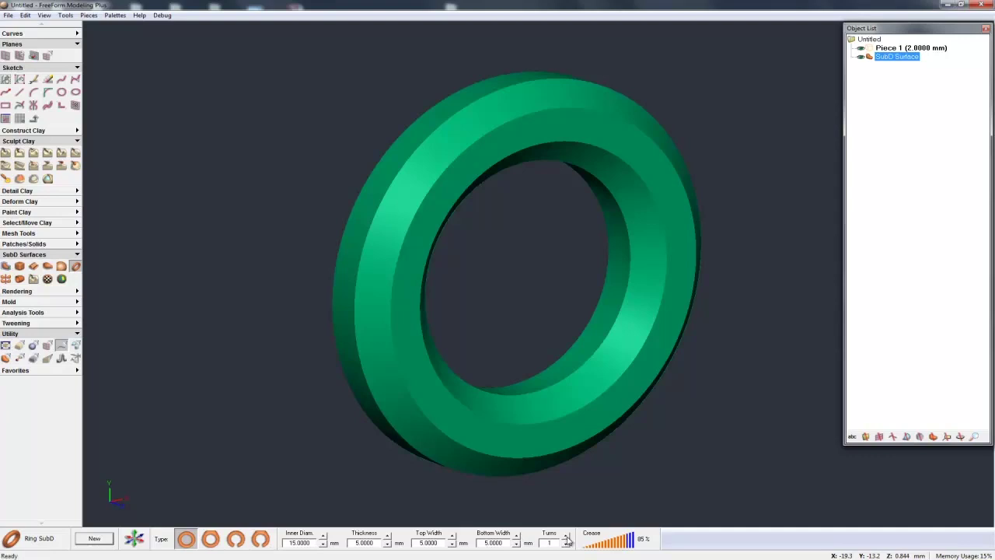
{"action": "left_click", "coordinate": [568, 542]}
{"action": "left_click", "coordinate": [569, 542]}
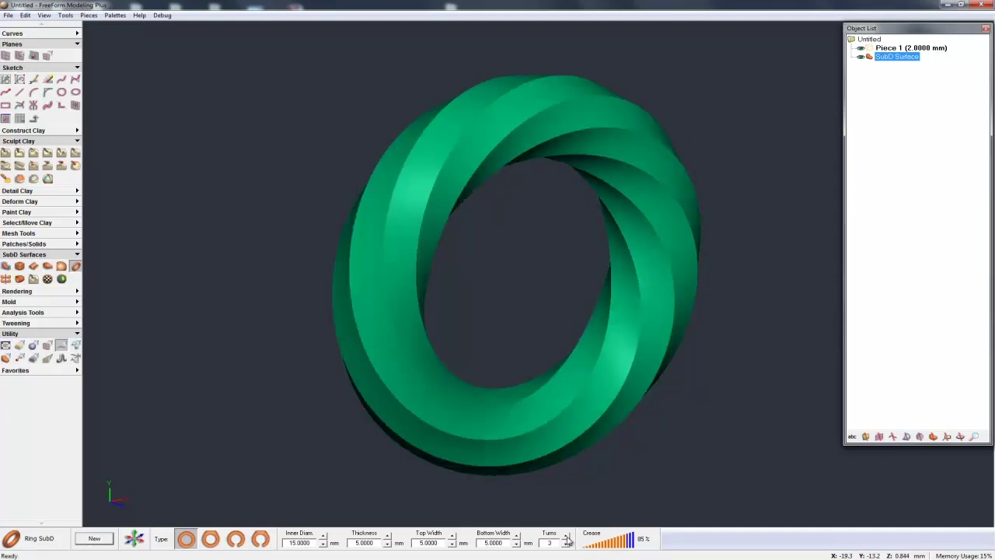
{"action": "left_click", "coordinate": [569, 538]}
{"action": "left_click", "coordinate": [568, 543]}
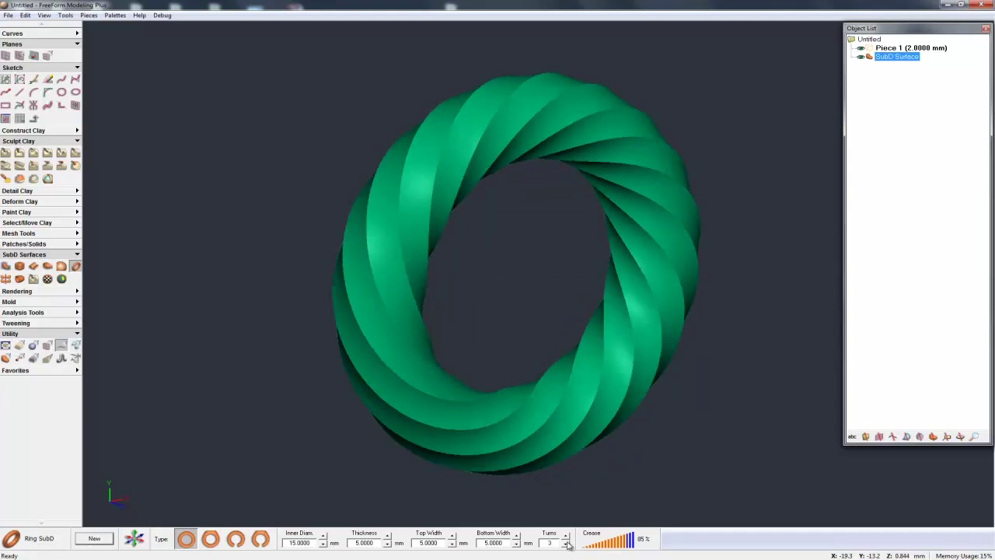
{"action": "left_click", "coordinate": [568, 544]}
{"action": "left_click", "coordinate": [568, 544]}
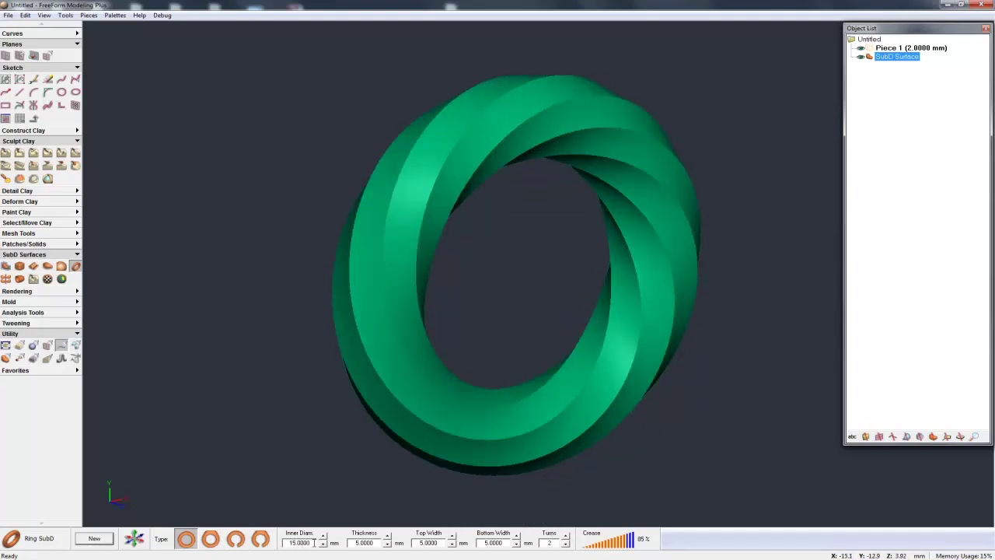
Set the ring's inner diameter to 25 mm, thickness to 3 mm, top width to 12 mm and bottom width to 3 mm
{"action": "left_click_drag", "start_coordinate": [309, 542], "coordinate": [284, 547]}
{"action": "key", "text": "Return"}
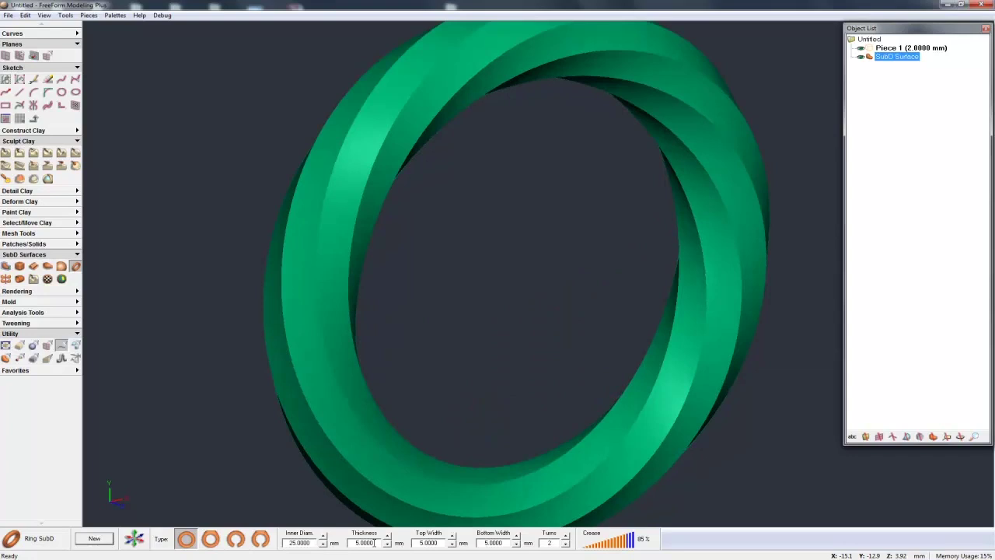
{"action": "left_click_drag", "start_coordinate": [375, 543], "coordinate": [351, 543]}
{"action": "key", "text": "Return"}
{"action": "middle_click_drag", "start_coordinate": [426, 498], "coordinate": [426, 503]}
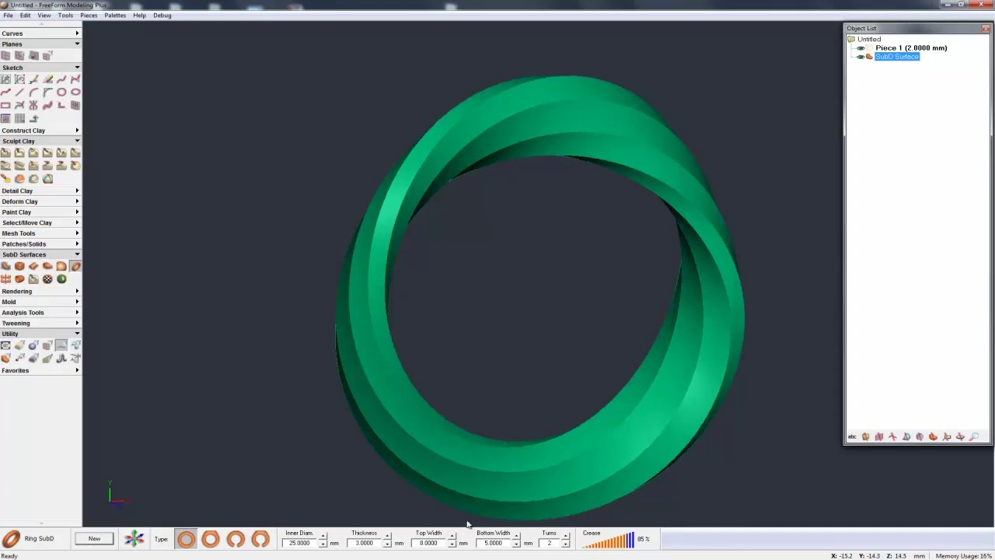
{"action": "middle_click_drag", "start_coordinate": [468, 524], "coordinate": [467, 524]}
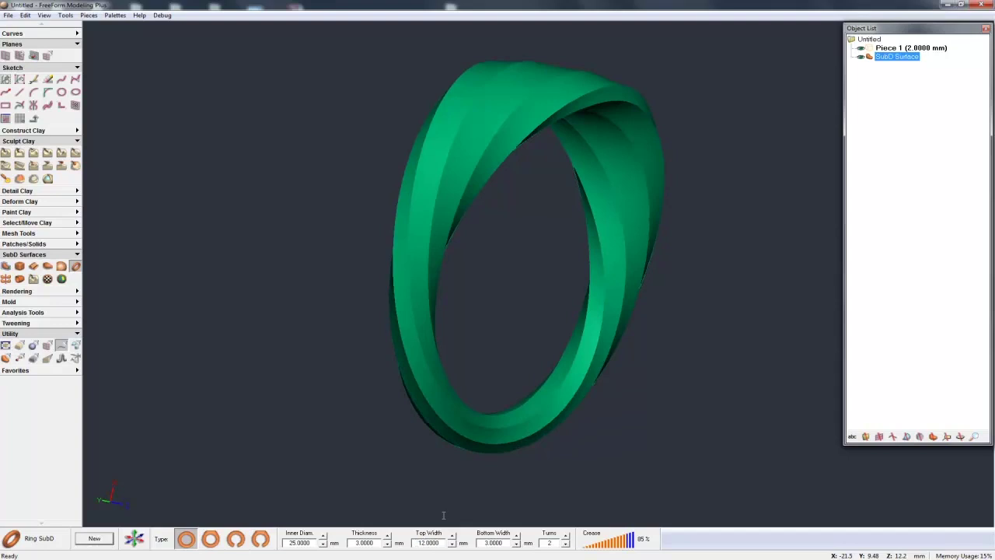
{"action": "middle_click_drag", "start_coordinate": [484, 422], "coordinate": [508, 429]}
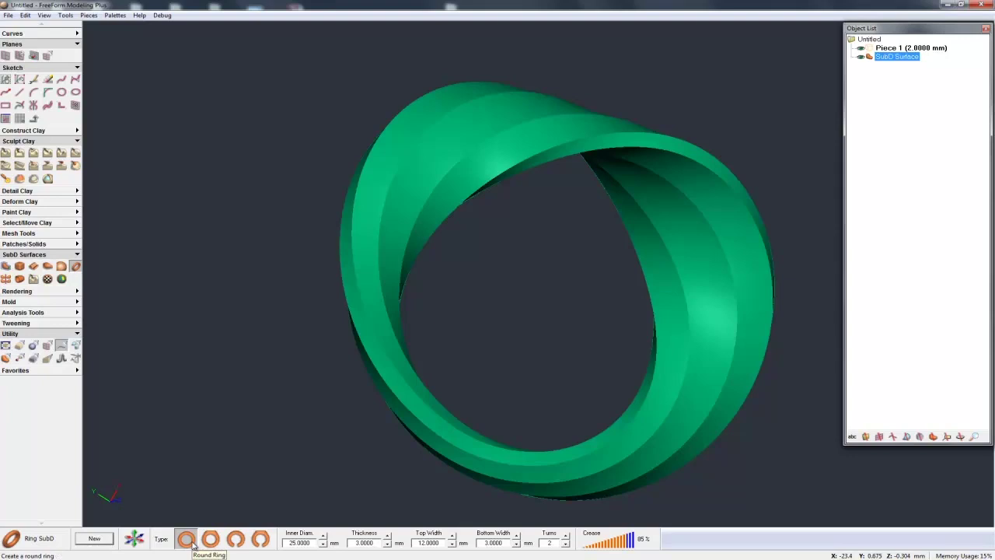
Change the ring to the closed flat-topped type and view its twisted band from another angle
{"action": "left_click", "coordinate": [215, 545]}
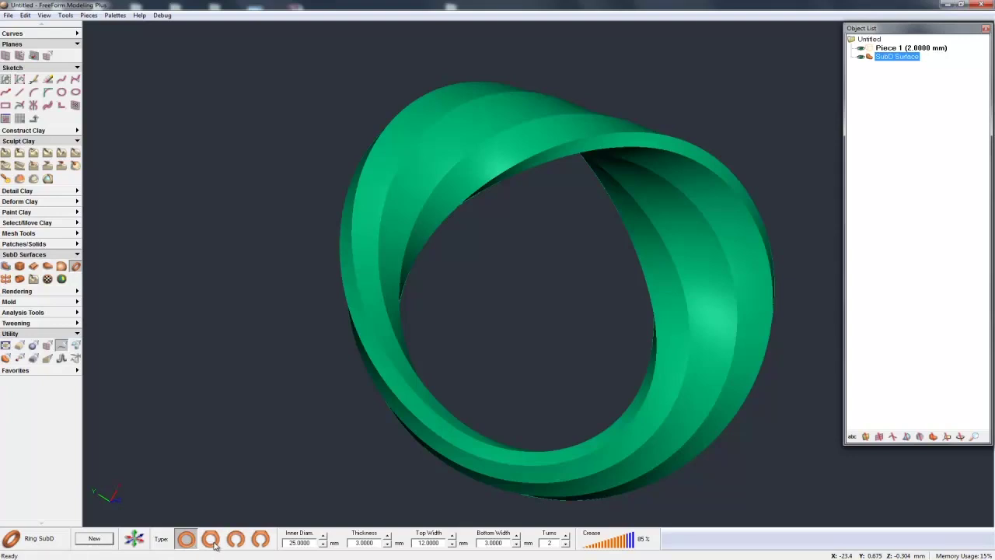
{"action": "left_click", "coordinate": [212, 540]}
{"action": "key", "text": "space"}
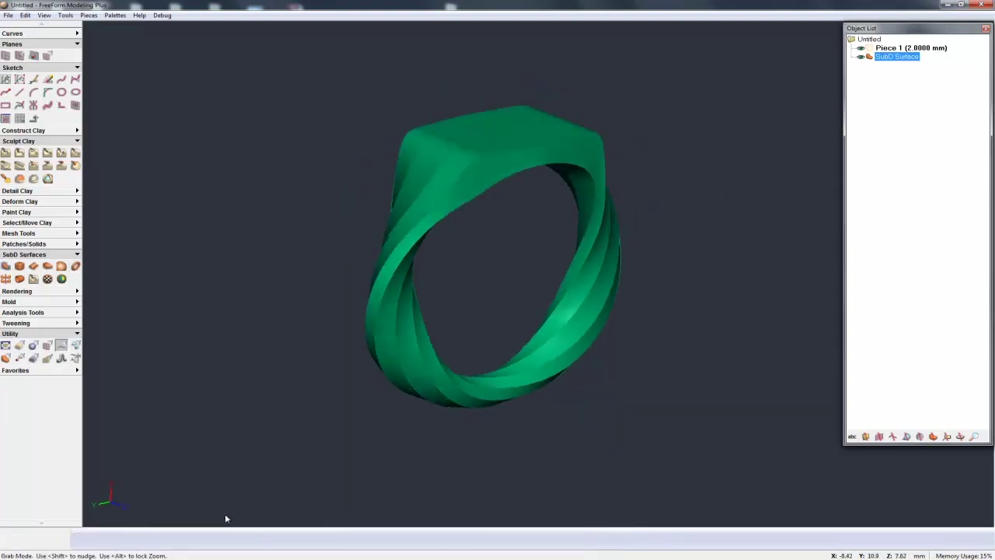
{"action": "key", "text": "ctrl+z"}
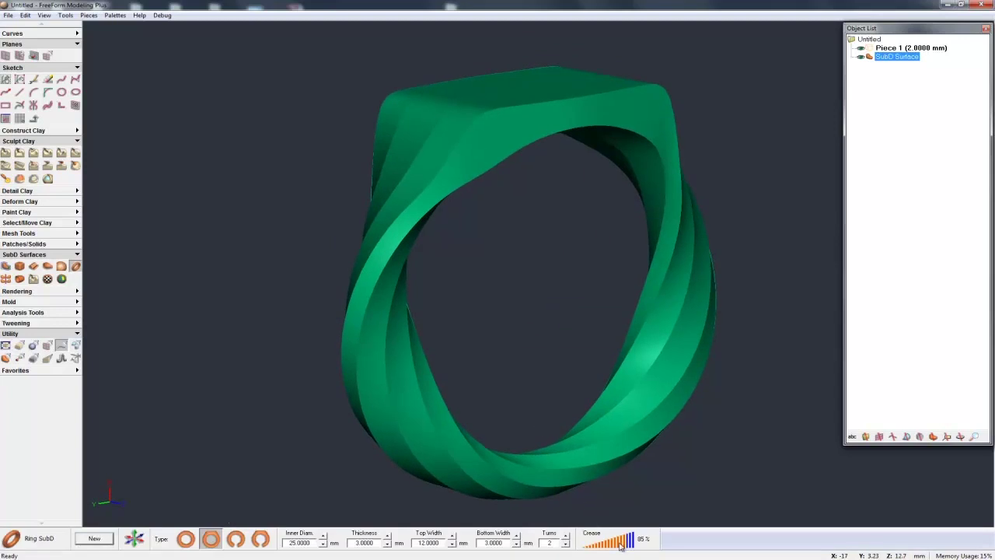
Set the closed flat-topped ring's turns to 0 and its crease to 0%
{"action": "left_click", "coordinate": [566, 546]}
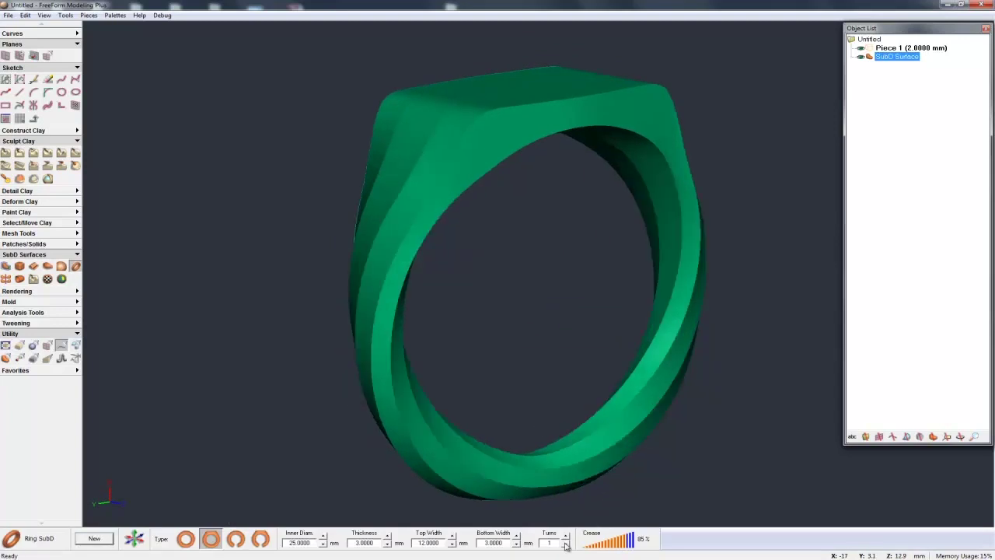
{"action": "left_click", "coordinate": [598, 546]}
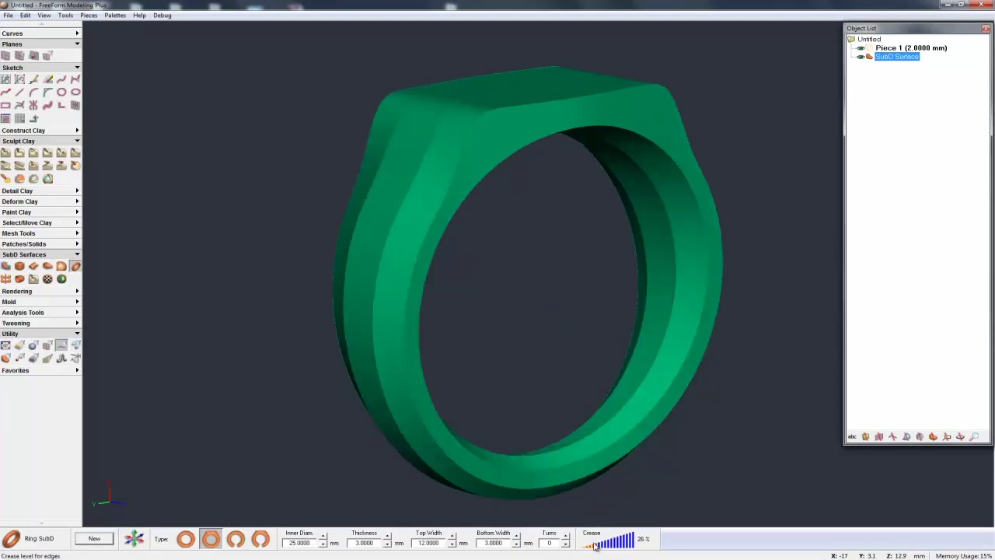
{"action": "left_click", "coordinate": [582, 547]}
{"action": "middle_click_drag", "start_coordinate": [587, 504], "coordinate": [588, 503]}
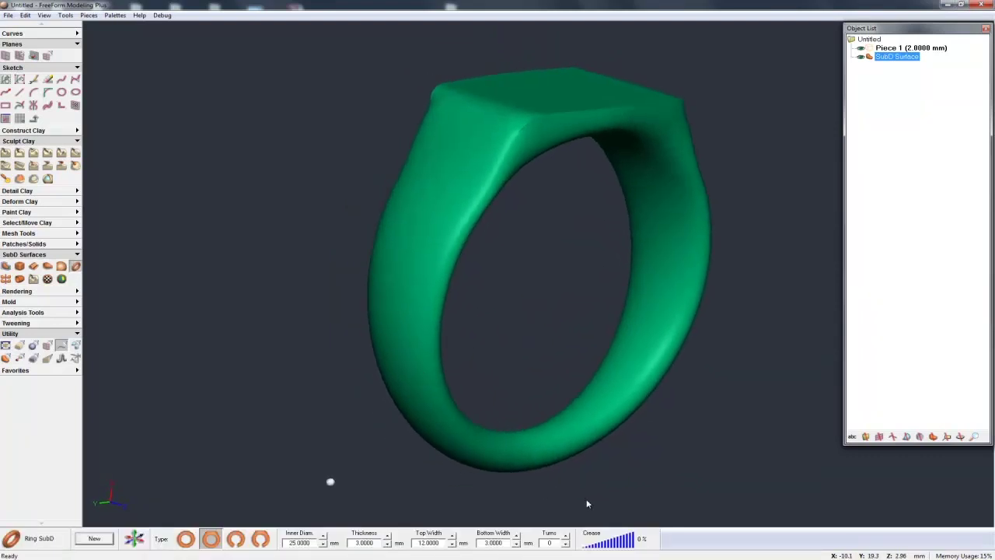
Try the open round ring type and change the ring to the open flat-topped type
{"action": "left_click", "coordinate": [236, 538]}
{"action": "key", "text": "Return"}
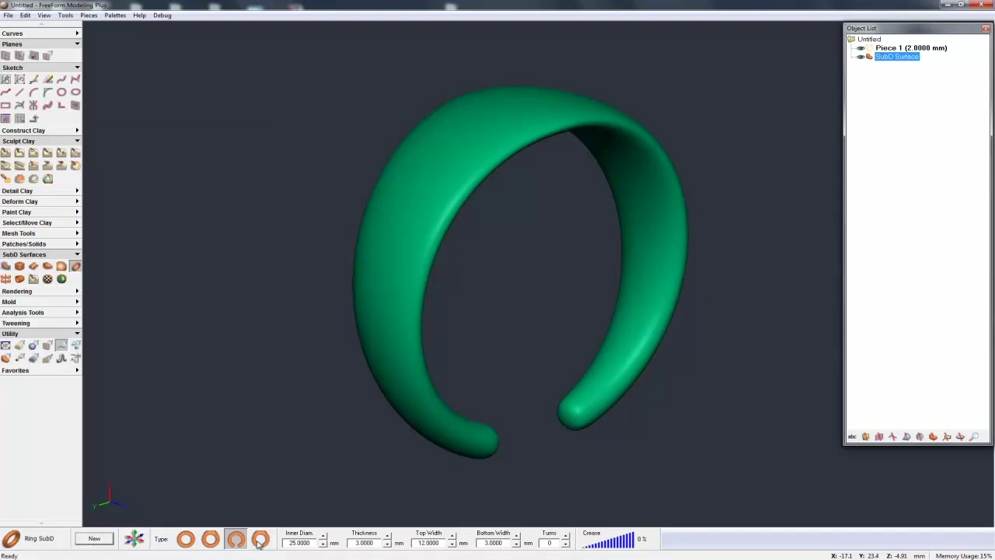
{"action": "left_click", "coordinate": [259, 542]}
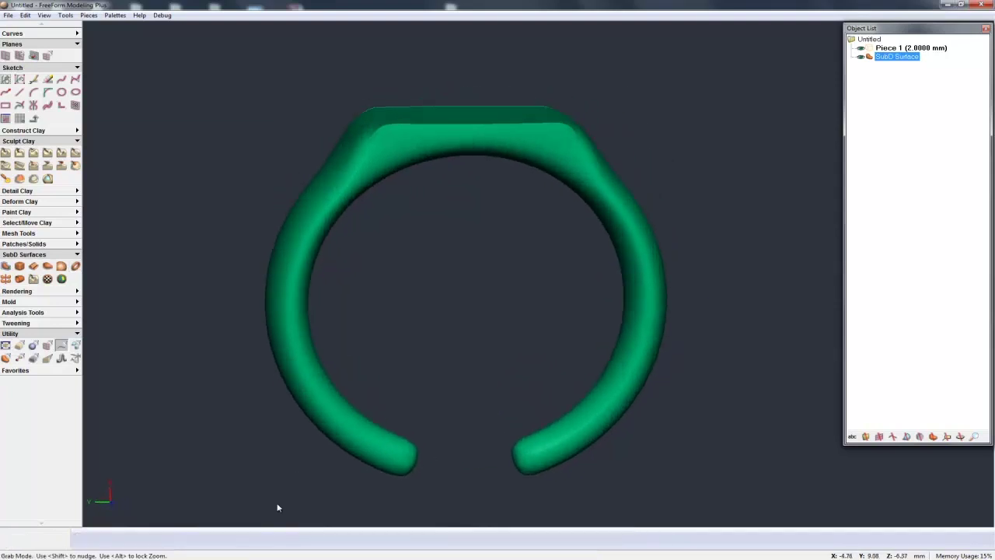
Set the open flat-topped ring's crease to 69% and its turns to 1, and inspect the twist from the side
{"action": "left_click", "coordinate": [607, 546]}
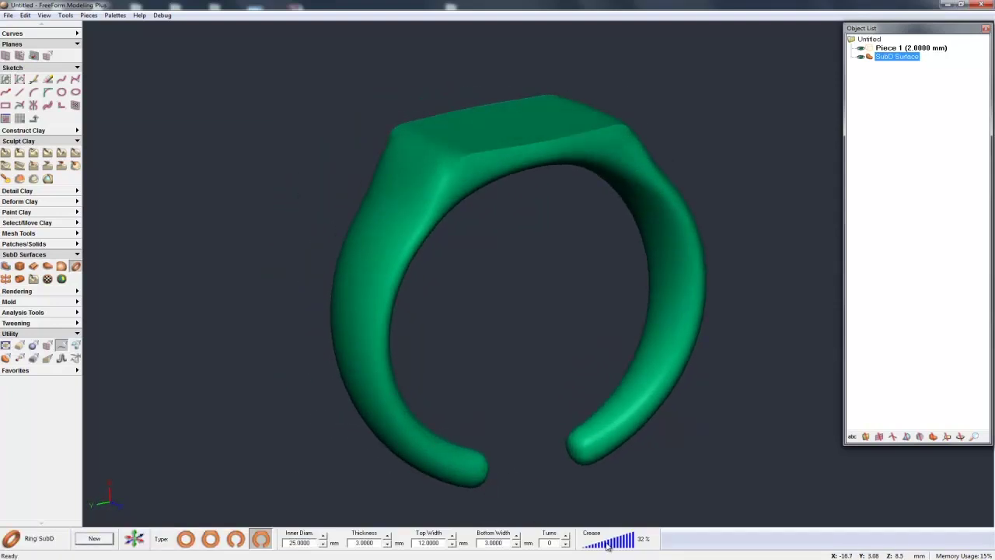
{"action": "left_click_drag", "start_coordinate": [619, 543], "coordinate": [620, 543]}
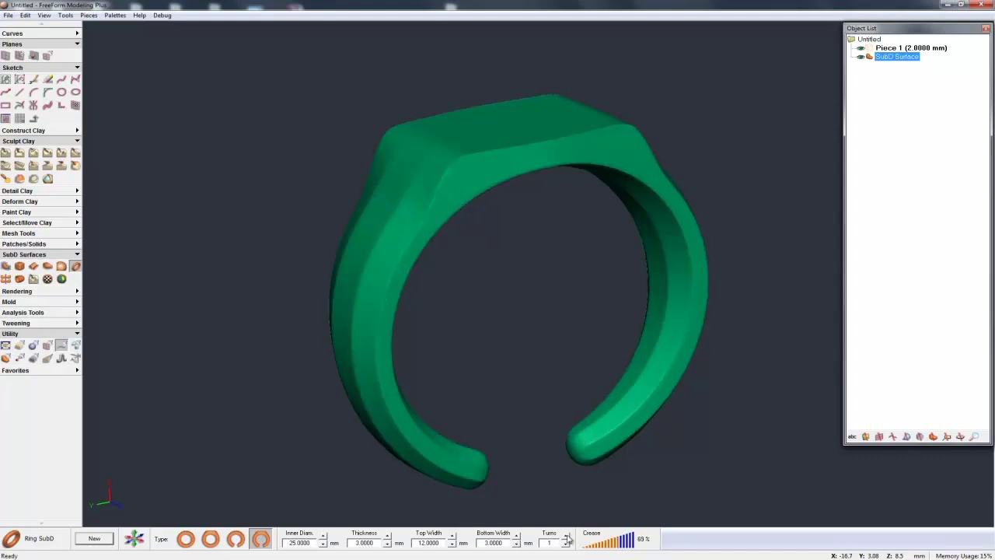
{"action": "key", "text": "space"}
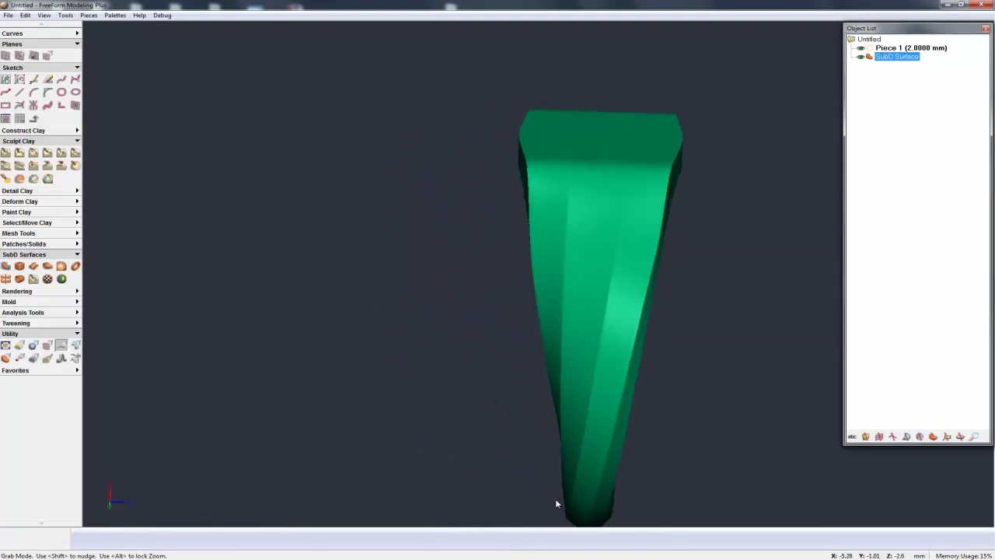